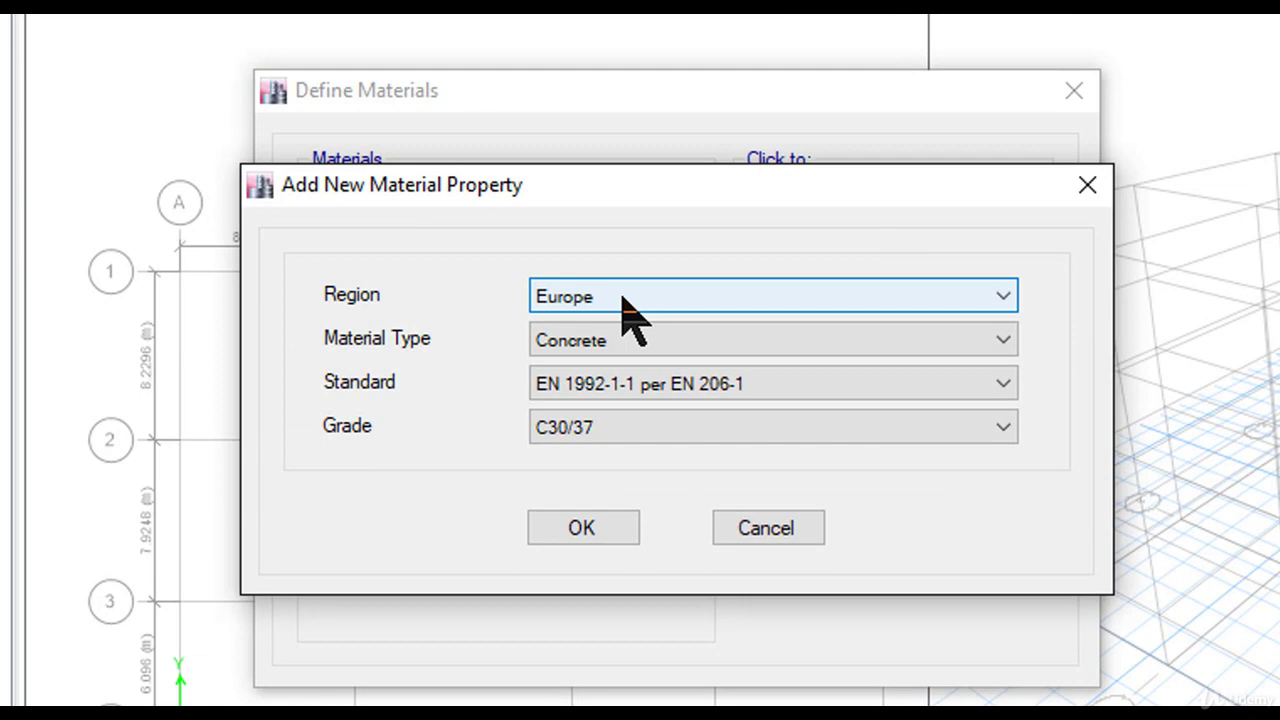
Add a new European concrete material using standard EN 1992-1-1 per EN 206-1 and grade C25/30
click(620, 341)
click(632, 394)
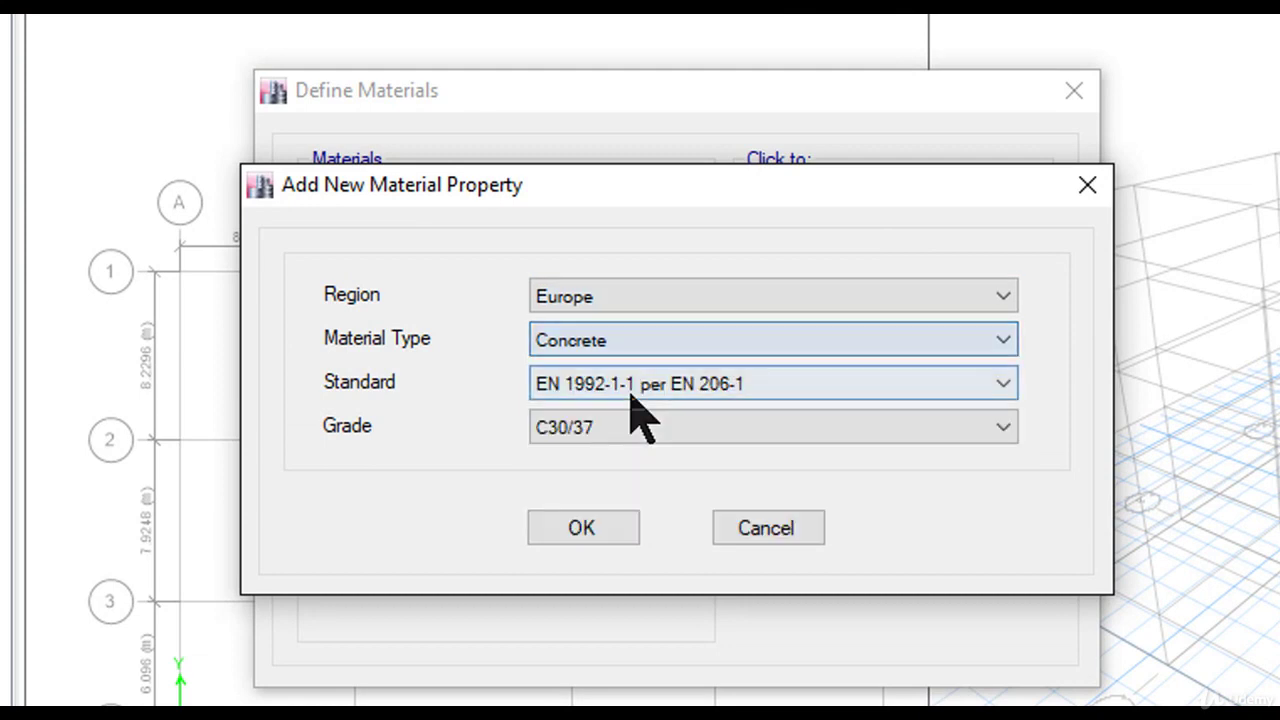
click(636, 390)
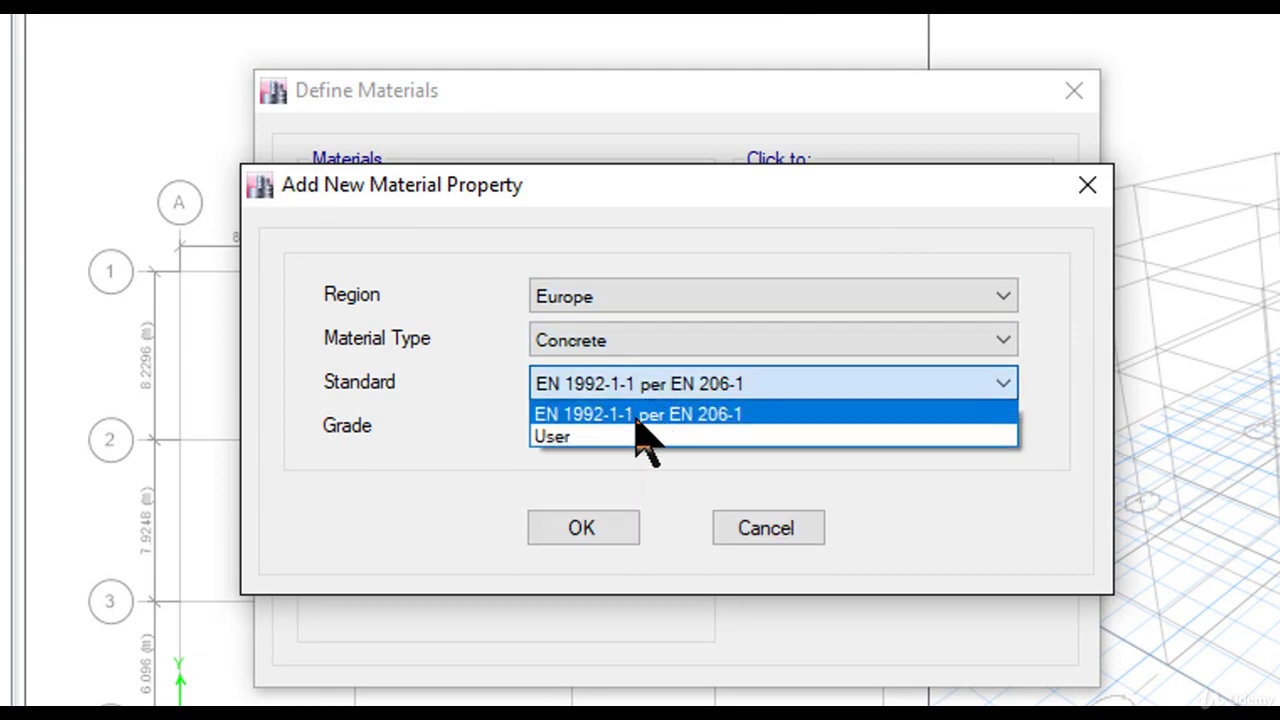
click(620, 418)
click(634, 428)
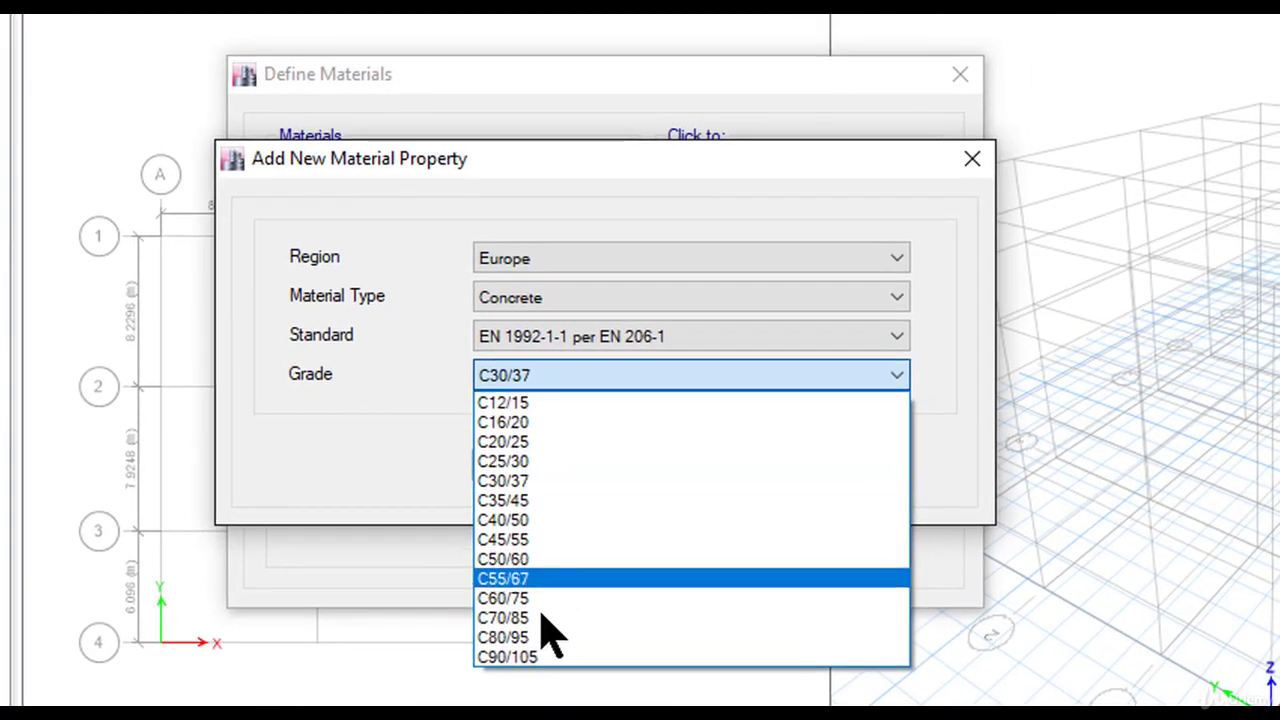
click(560, 462)
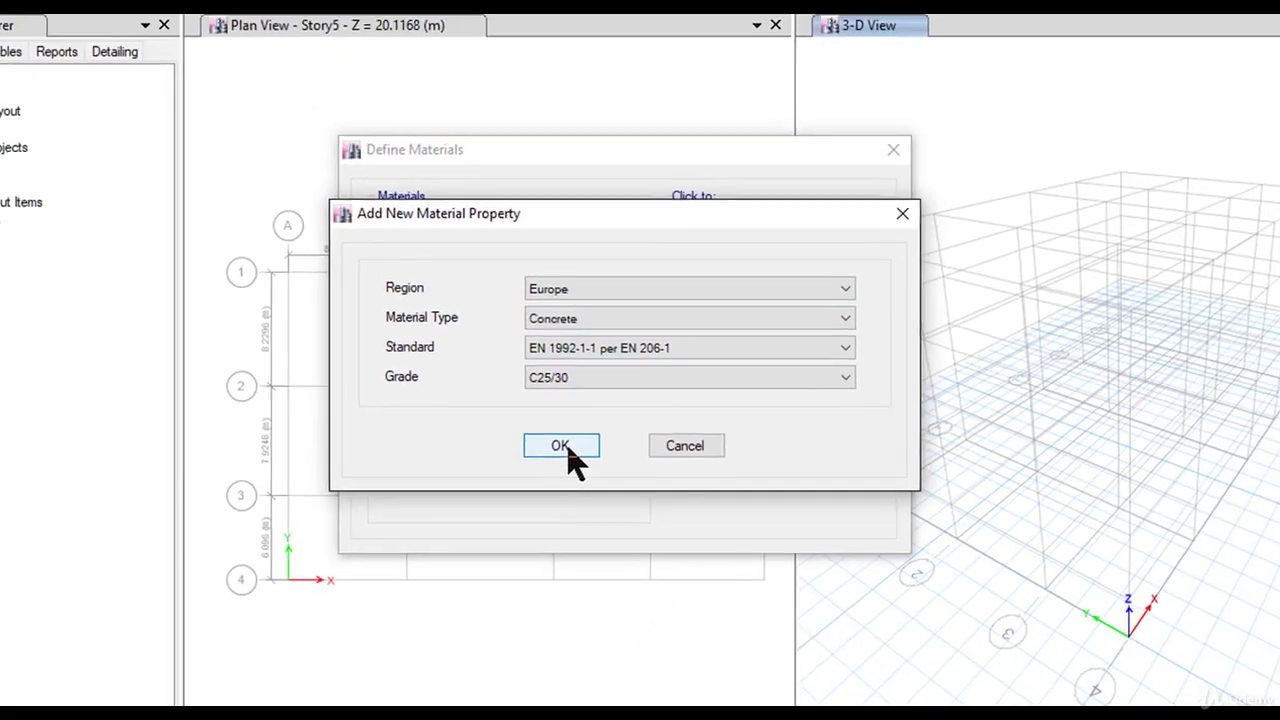
click(530, 470)
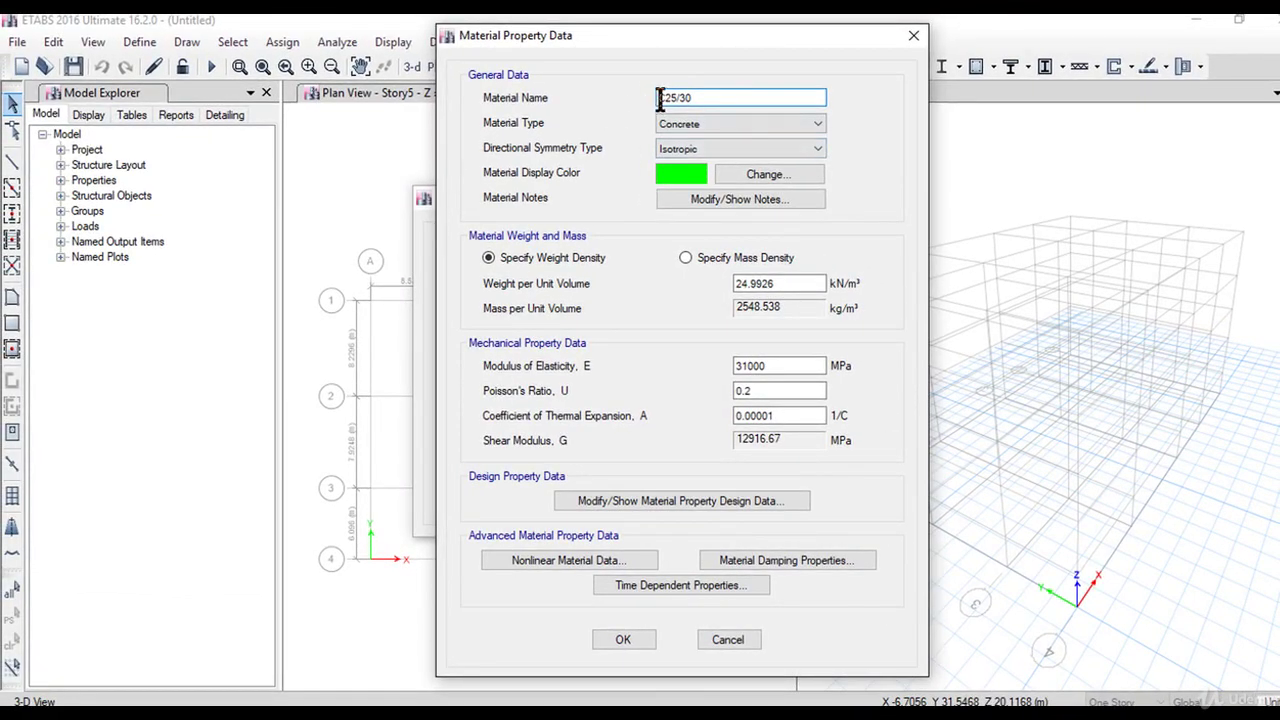
Choose Concrete as the material type and Isotropic as the directional symmetry type for C25/30
click(726, 124)
click(724, 125)
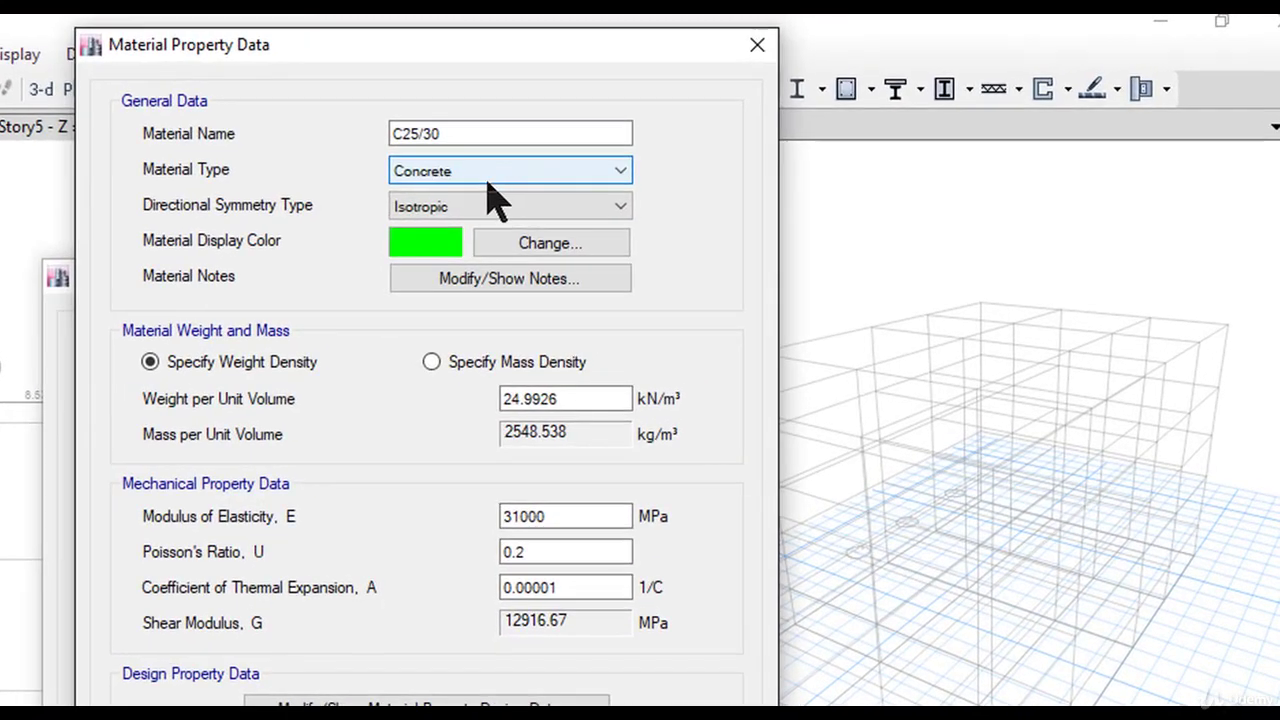
click(495, 210)
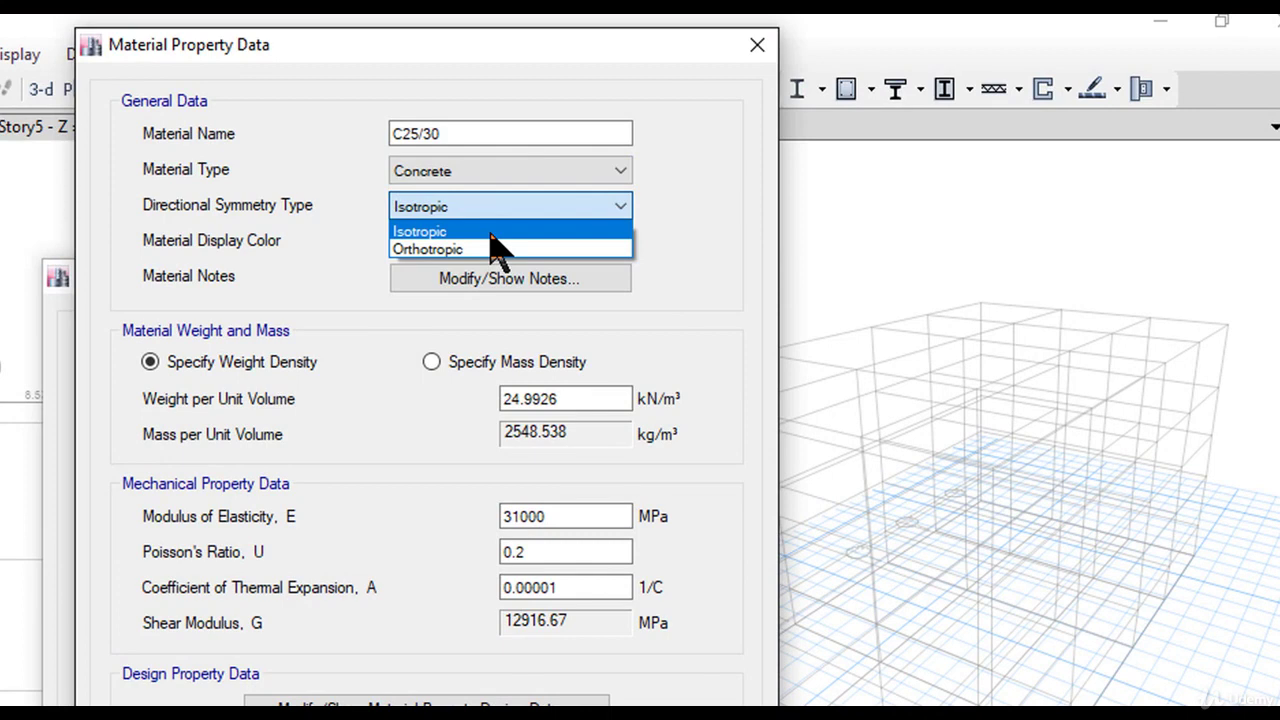
click(490, 233)
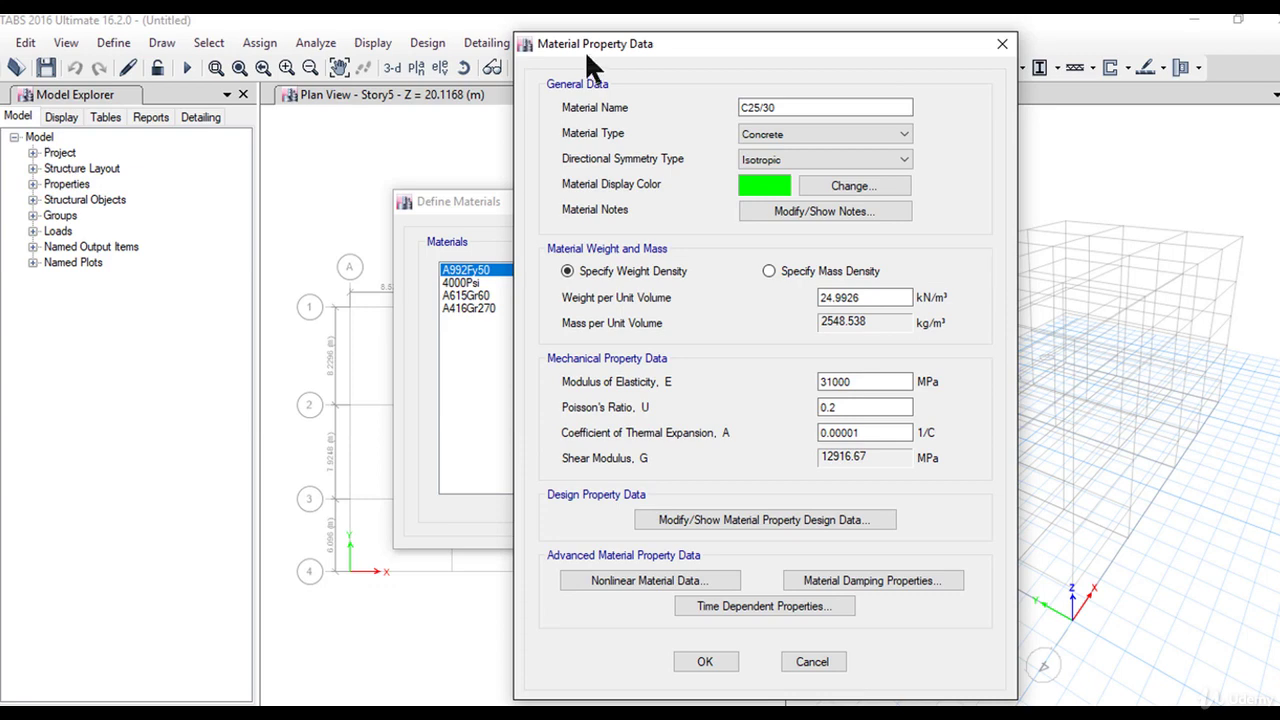
Review the C25/30 material's weight per unit volume and mechanical properties, including the coefficient of thermal expansion
drag(586, 56, 597, 49)
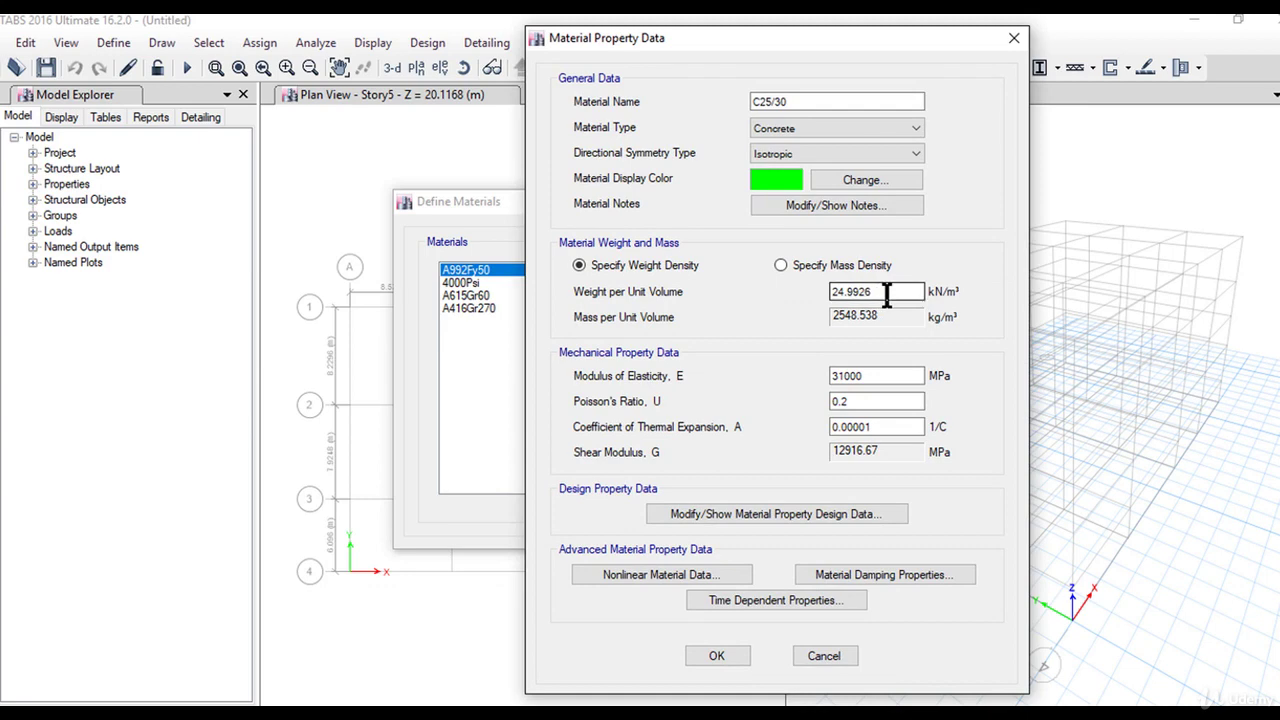
click(842, 428)
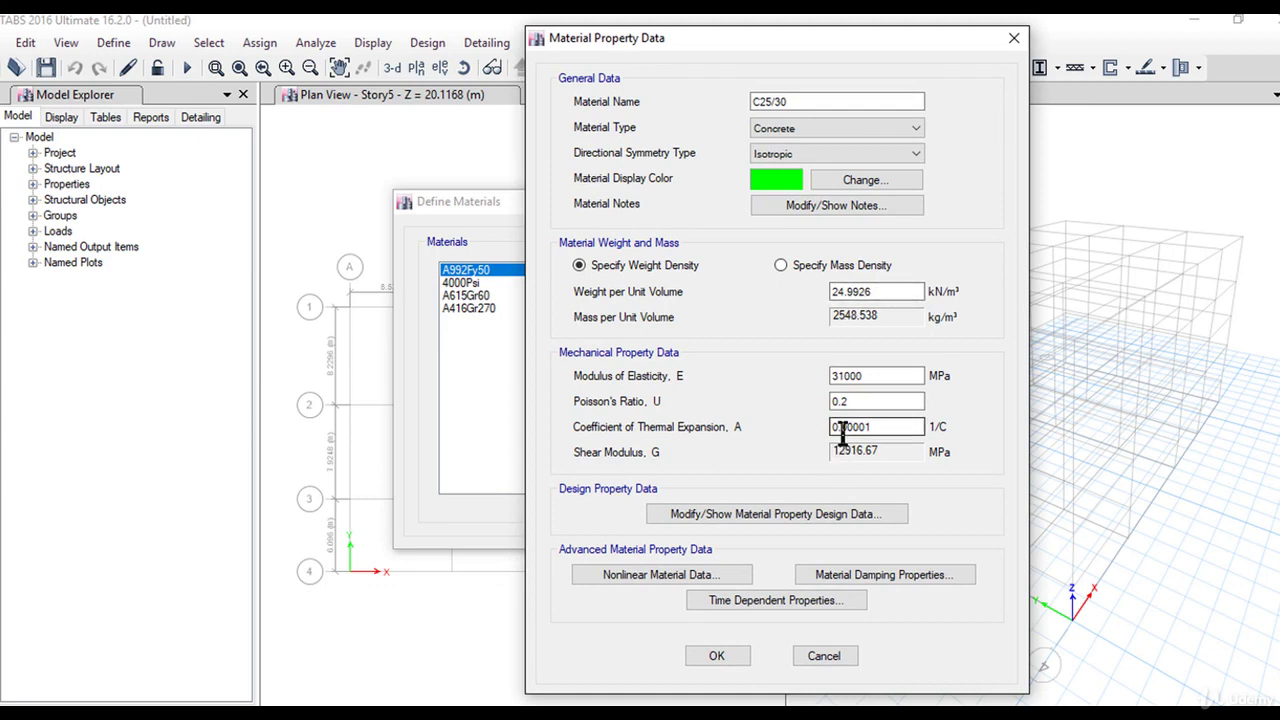
click(858, 293)
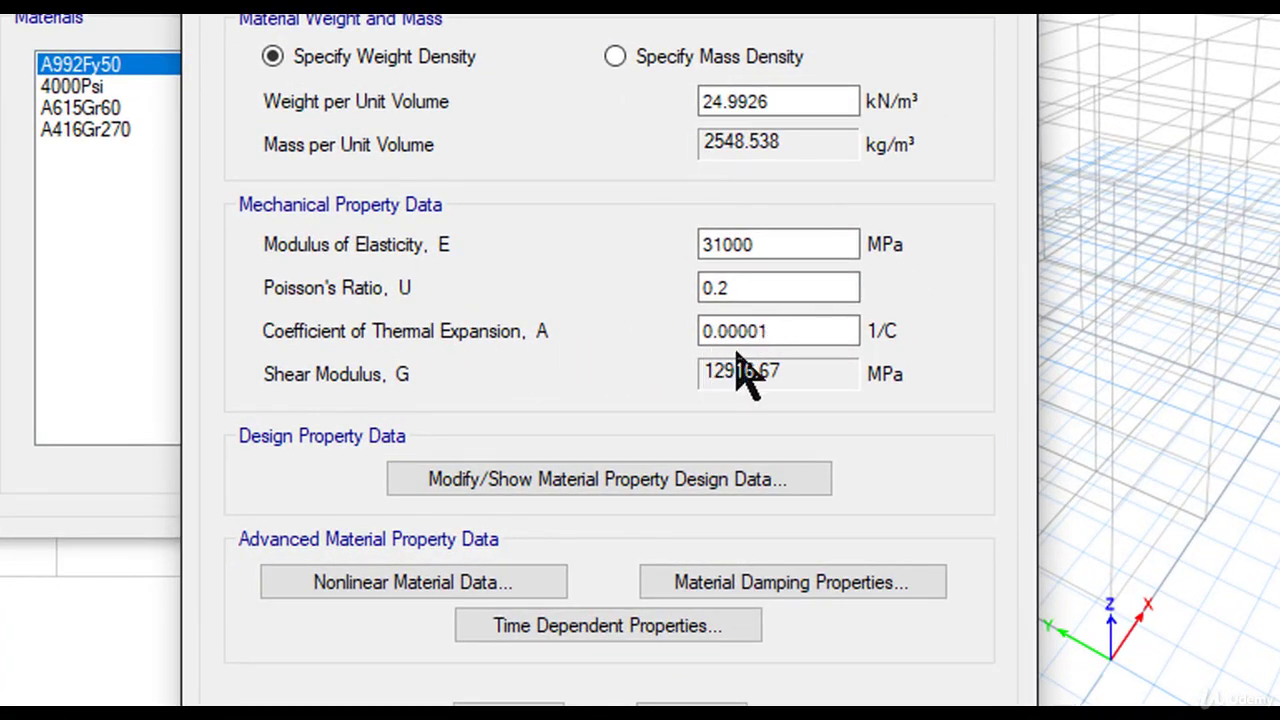
click(750, 334)
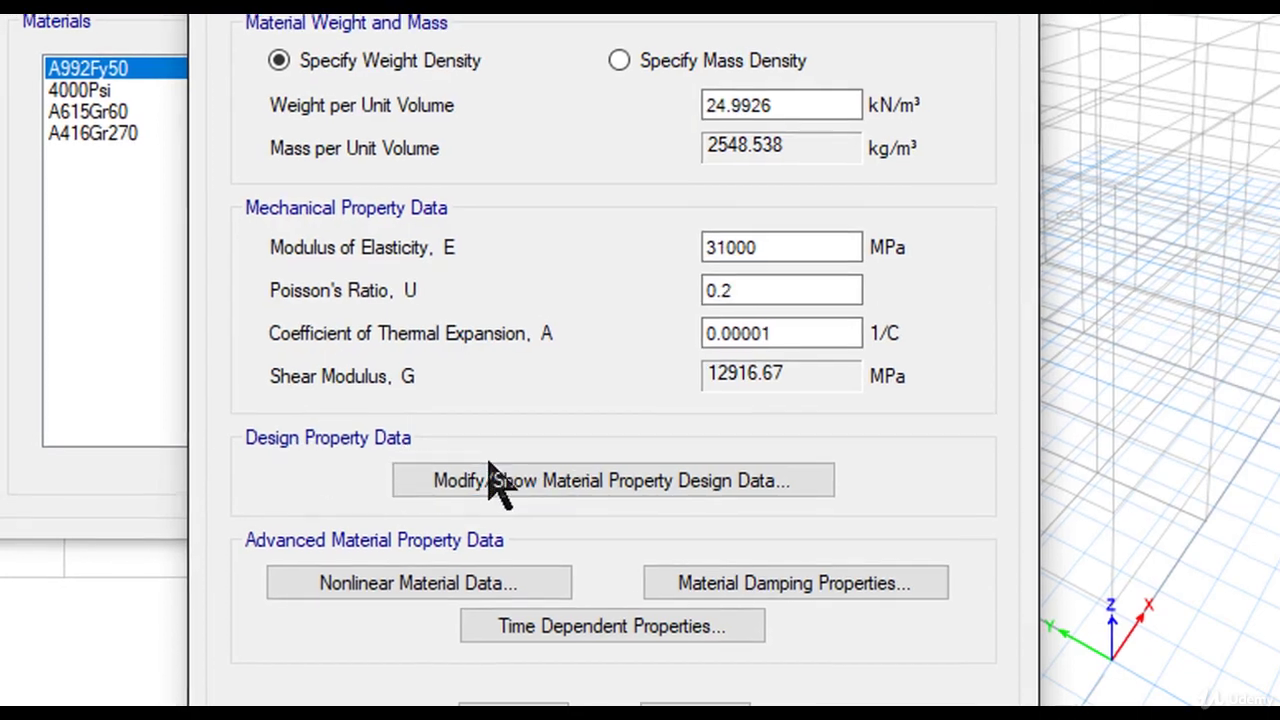
Check the specified concrete compressive strength in the material property design data and accept the design data
click(490, 480)
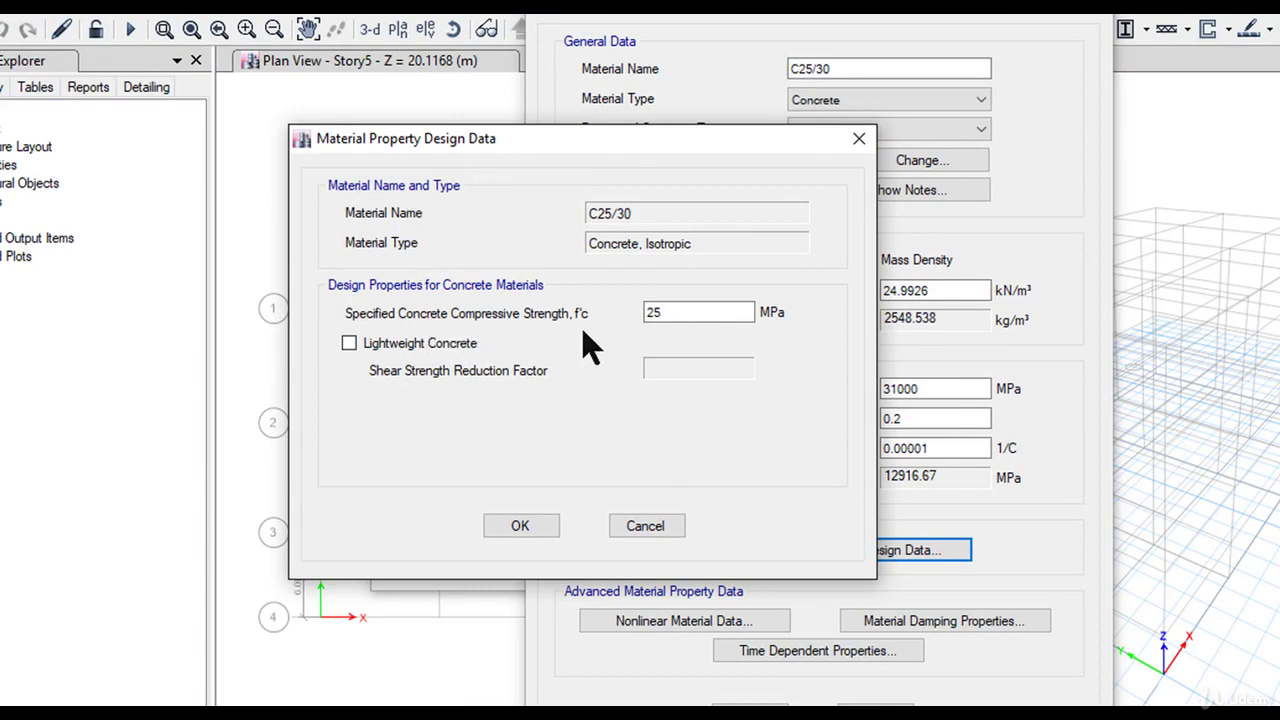
click(675, 313)
click(538, 526)
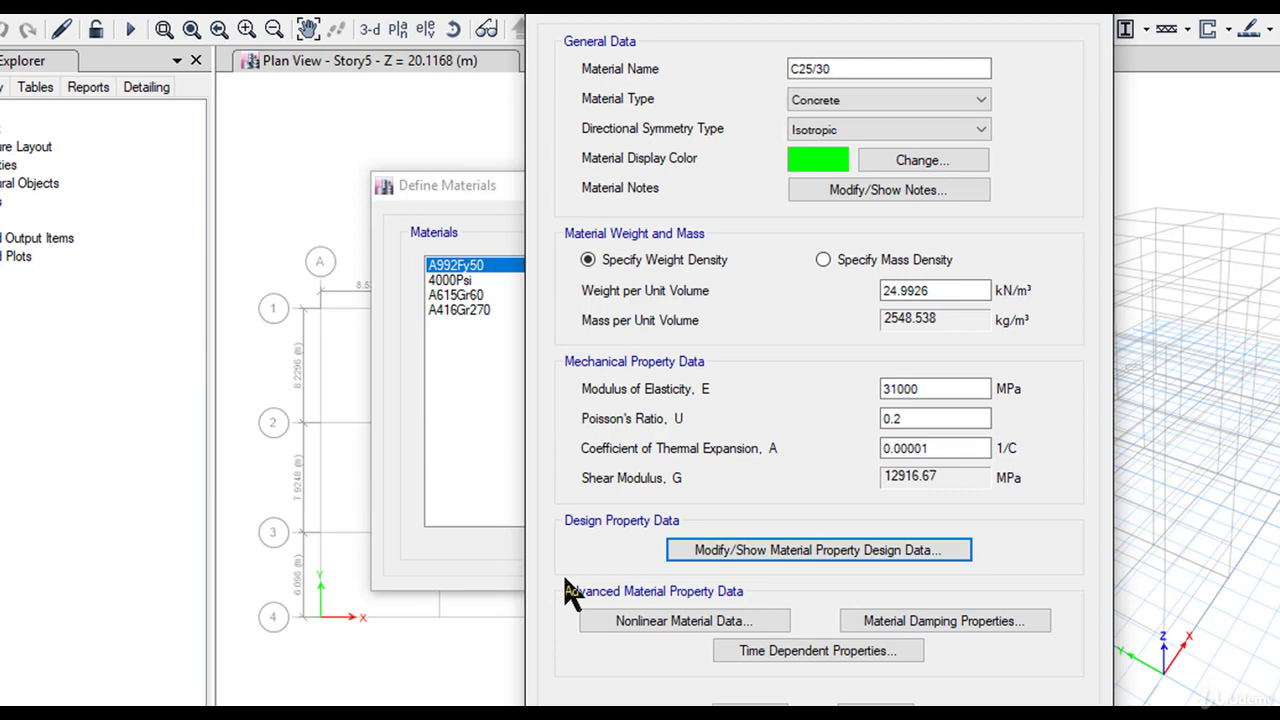
Open the nonlinear material data for C25/30 and examine the IO, LS and CP acceptance criteria strains in tension and compression
click(608, 622)
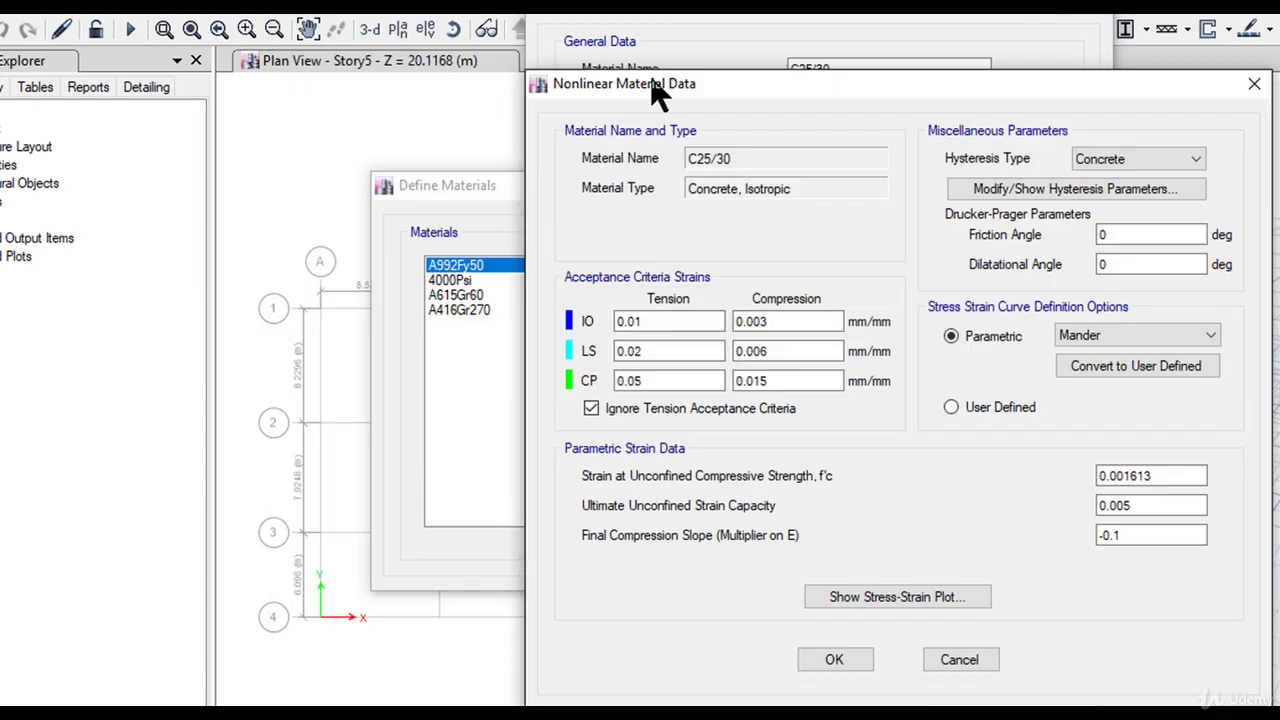
drag(646, 85, 452, 90)
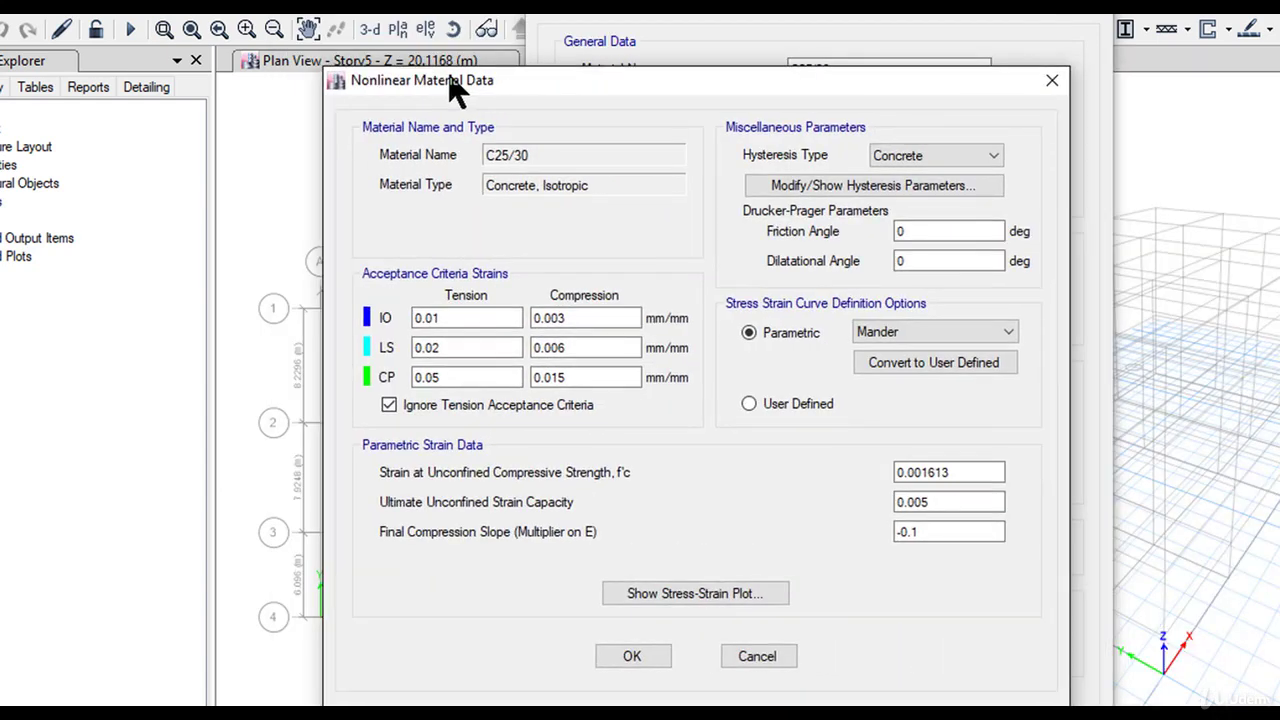
drag(452, 90, 488, 41)
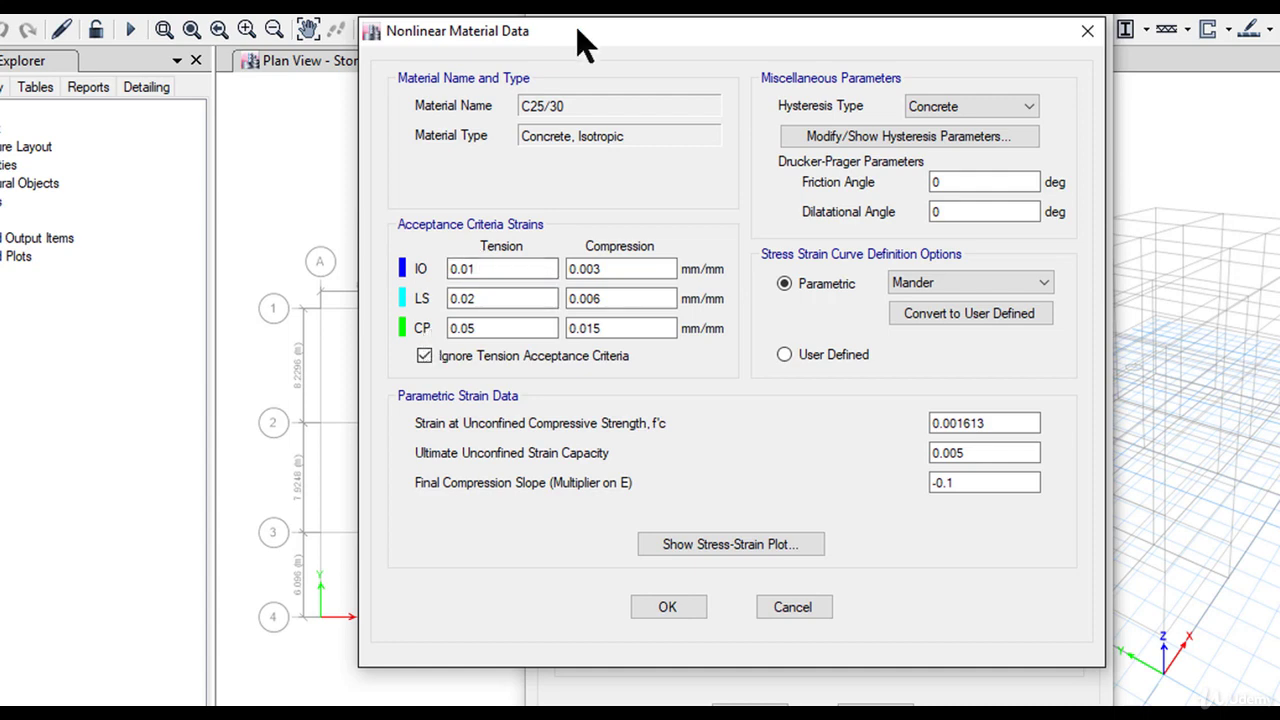
drag(576, 26, 593, 26)
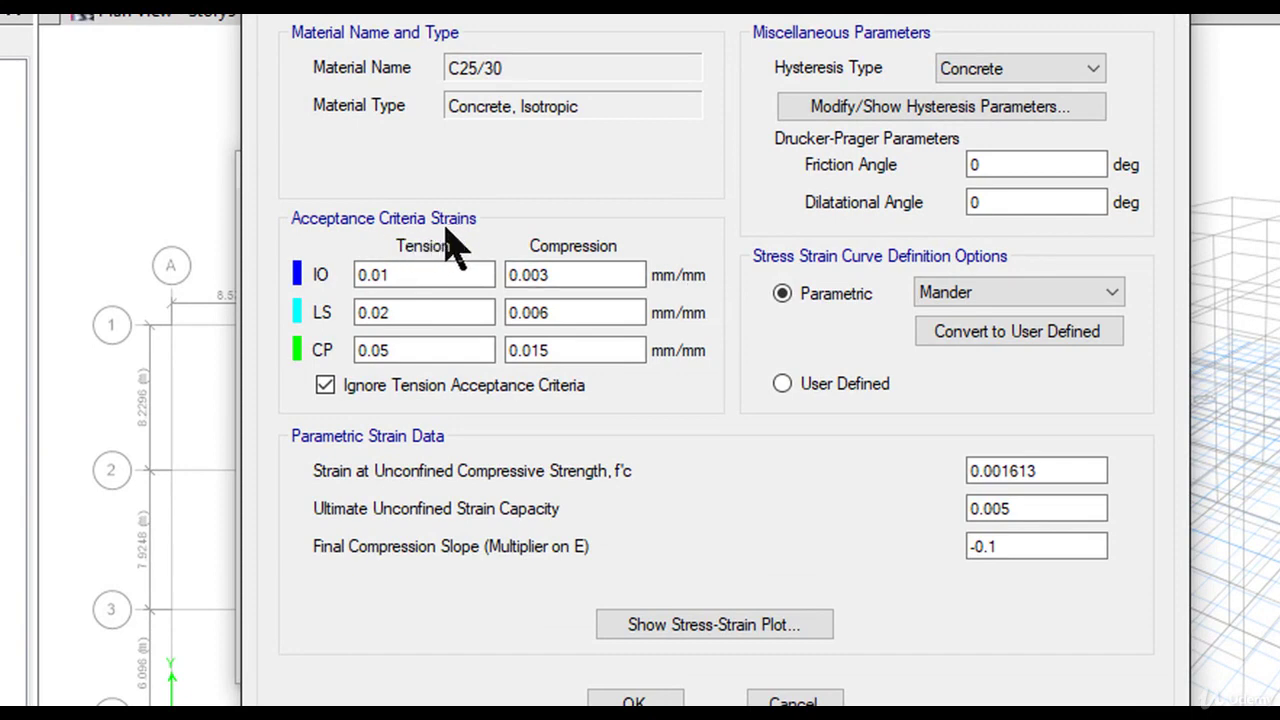
click(557, 277)
click(473, 278)
click(566, 280)
click(569, 278)
click(574, 316)
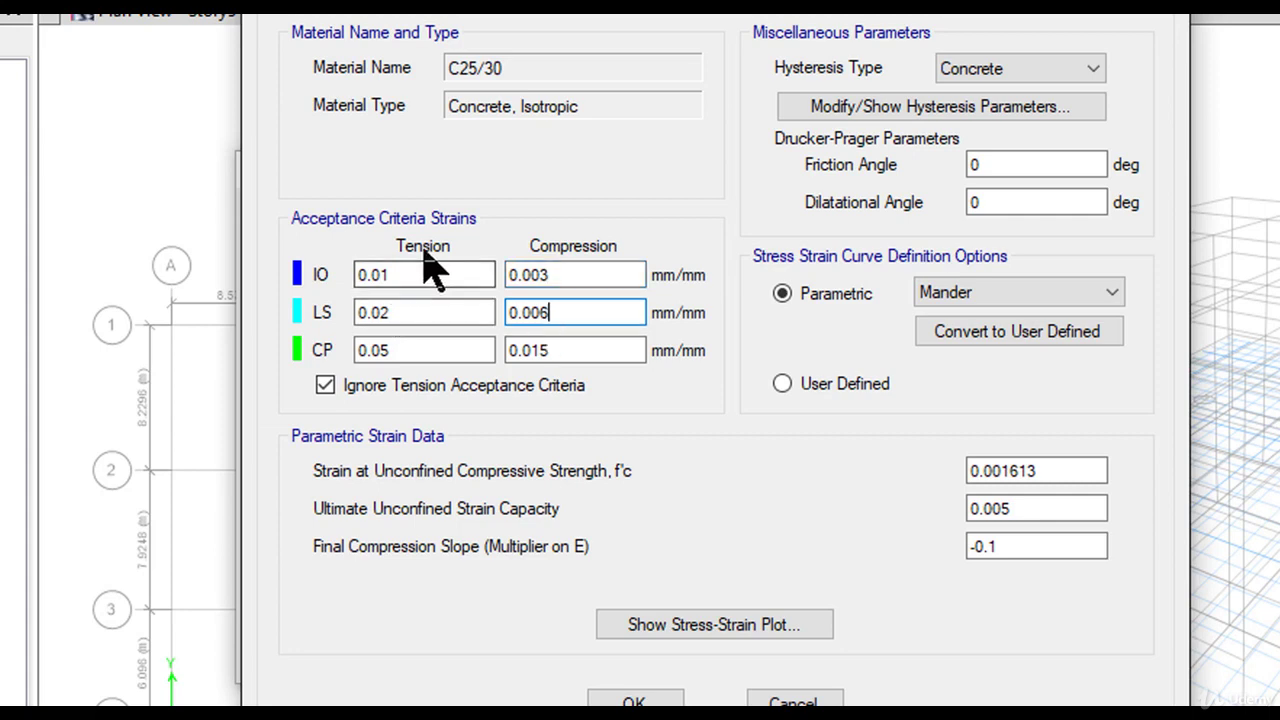
click(400, 351)
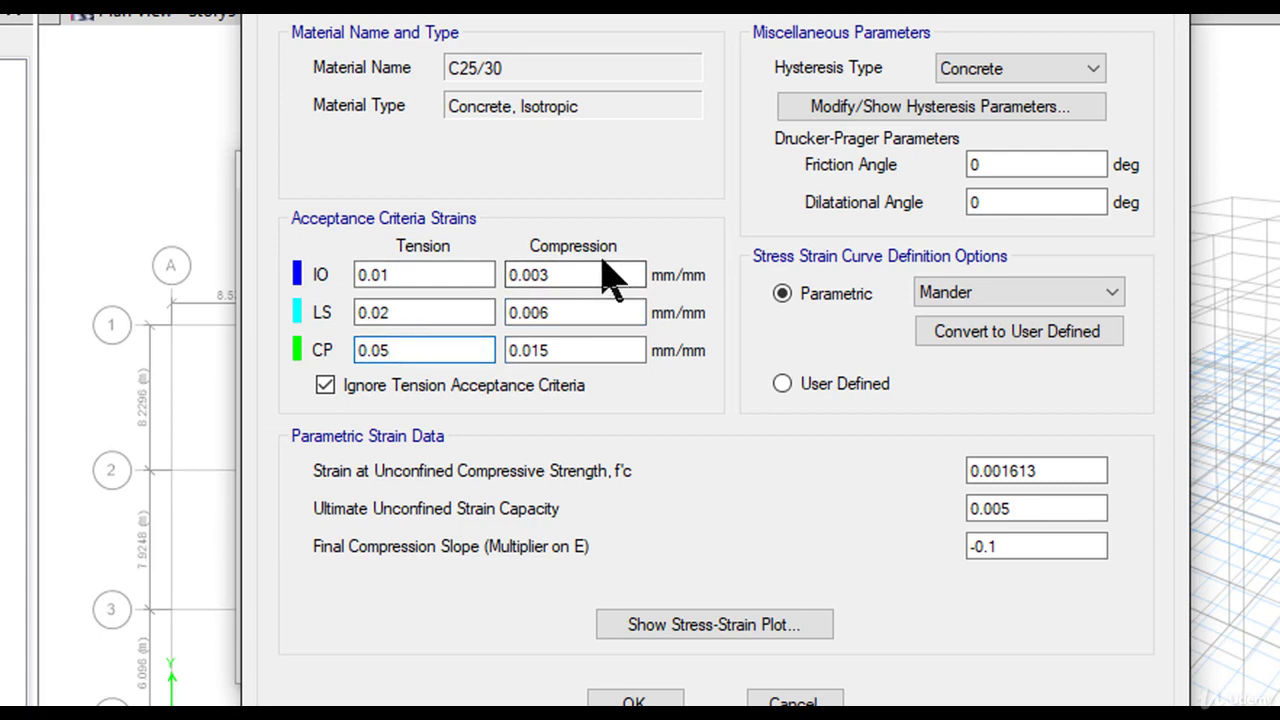
double_click(573, 351)
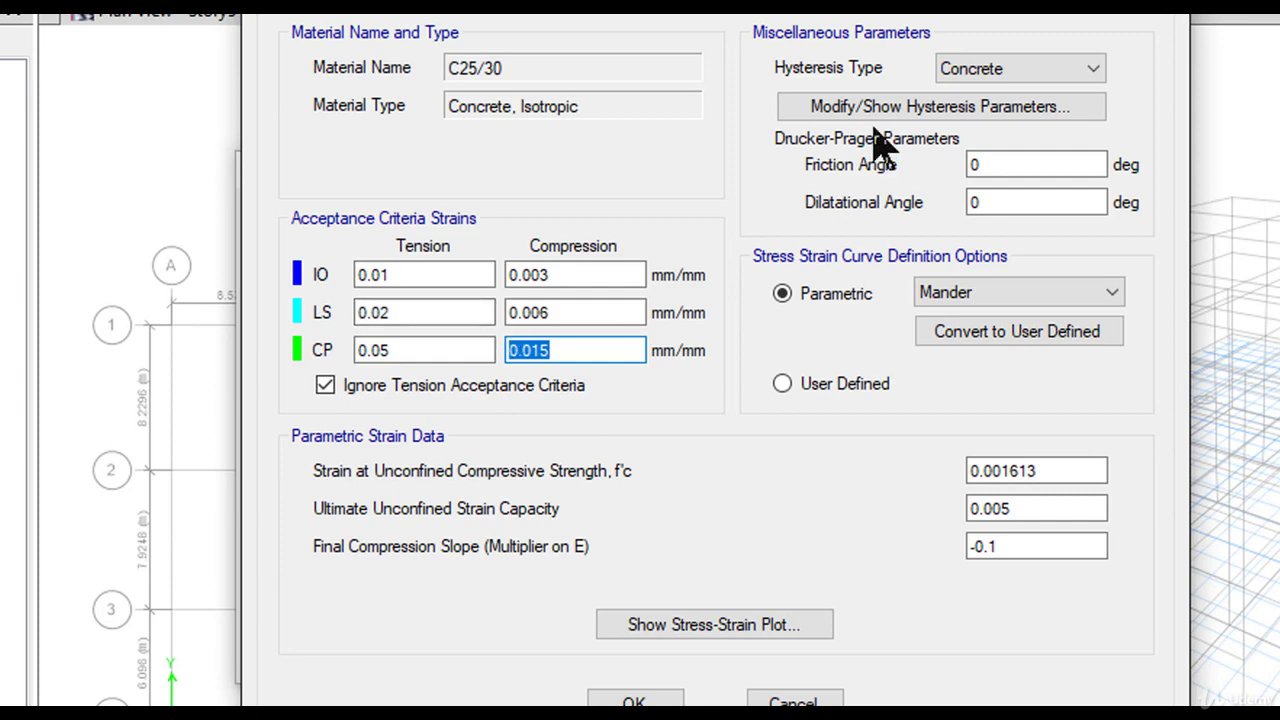
Inspect the concrete hysteresis parameters without changing them, and review the stress-strain curve options and parametric strain data
click(935, 106)
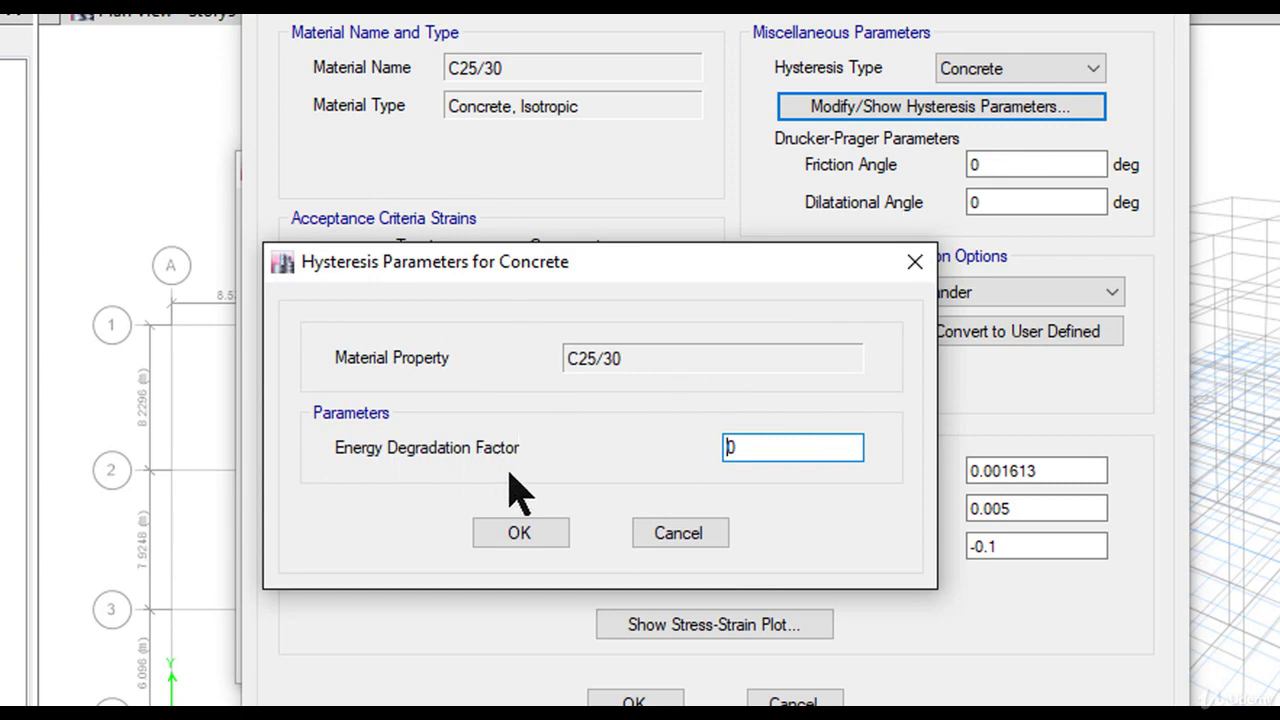
click(676, 536)
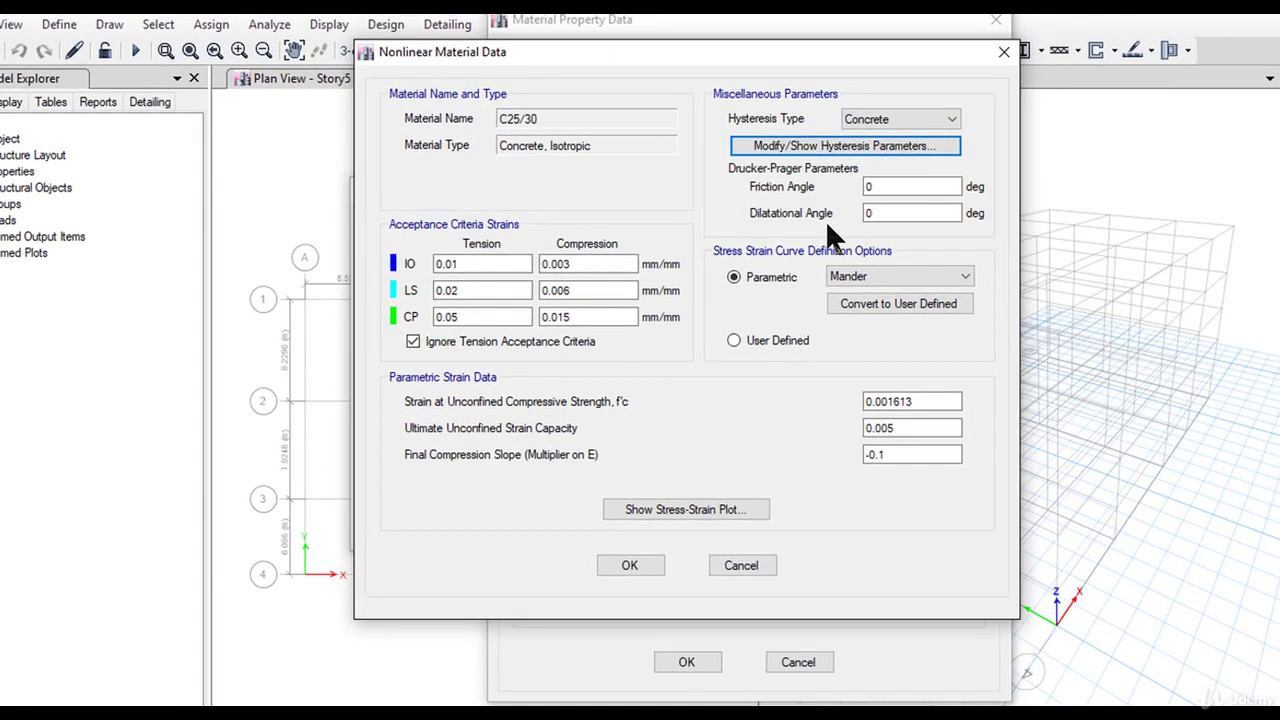
click(880, 302)
click(880, 401)
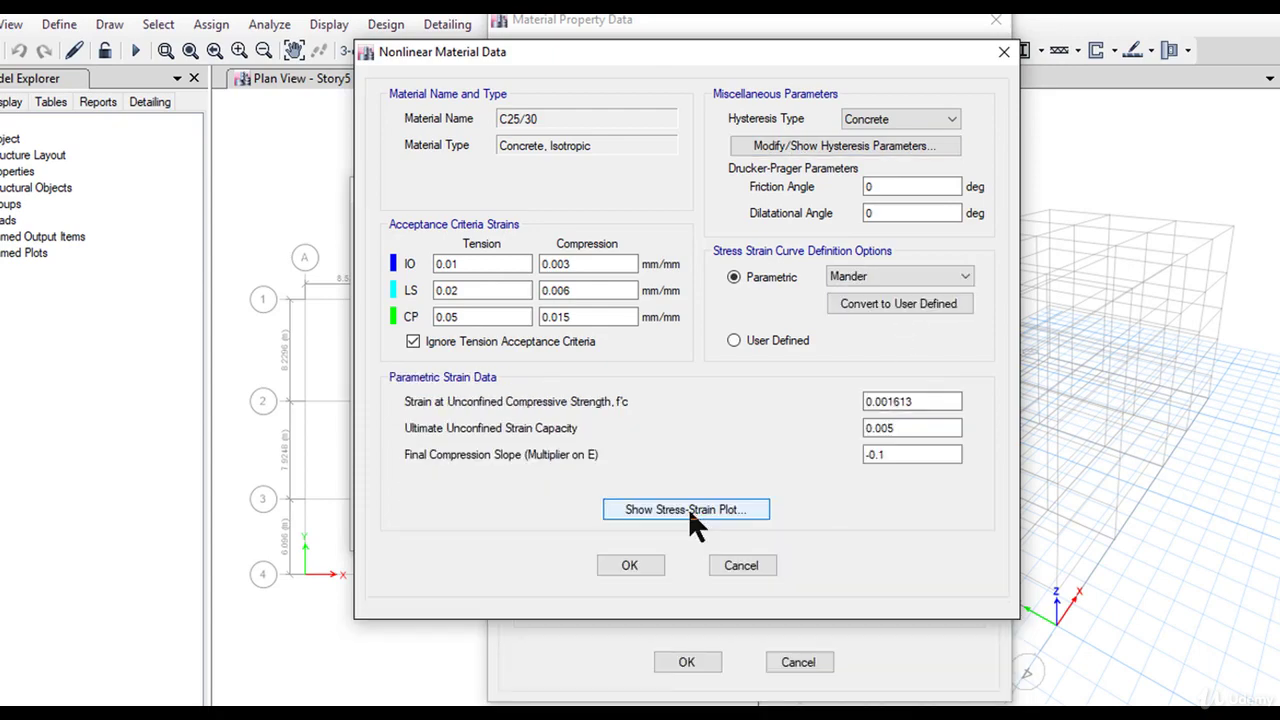
View the stress-strain plot with frame section property None, and save the C25/30 material with its nonlinear data
click(688, 509)
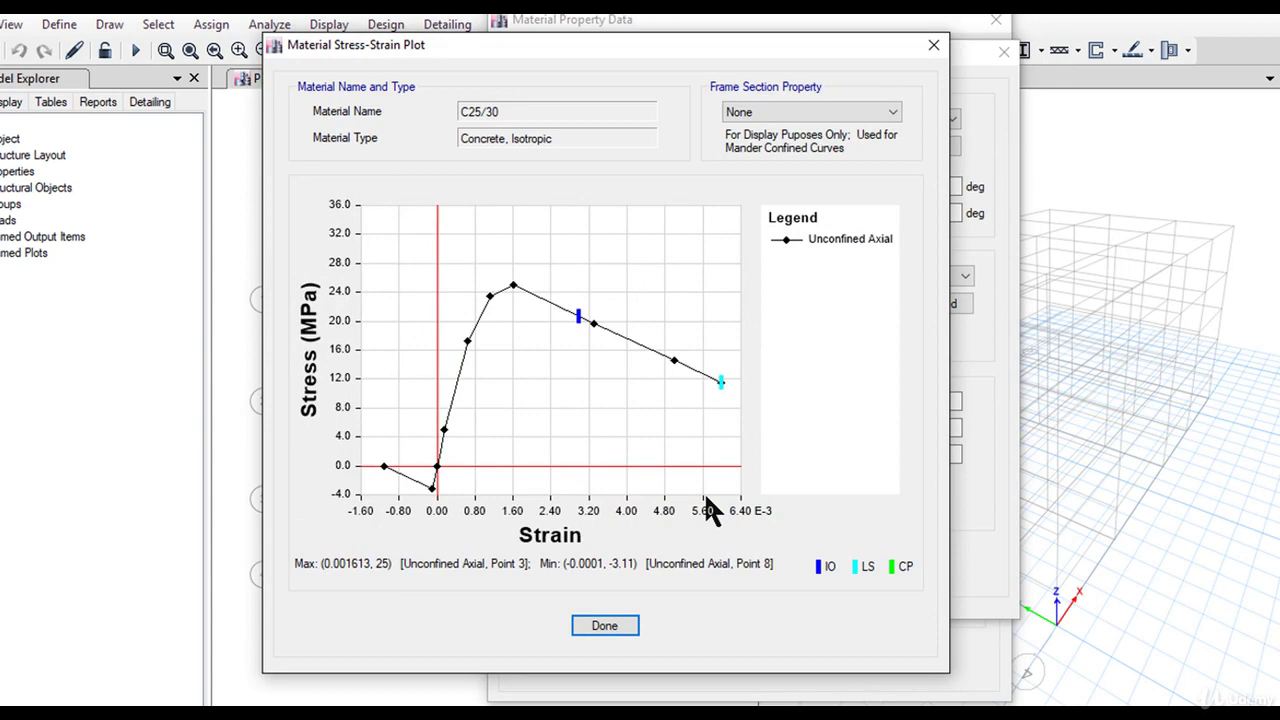
click(792, 112)
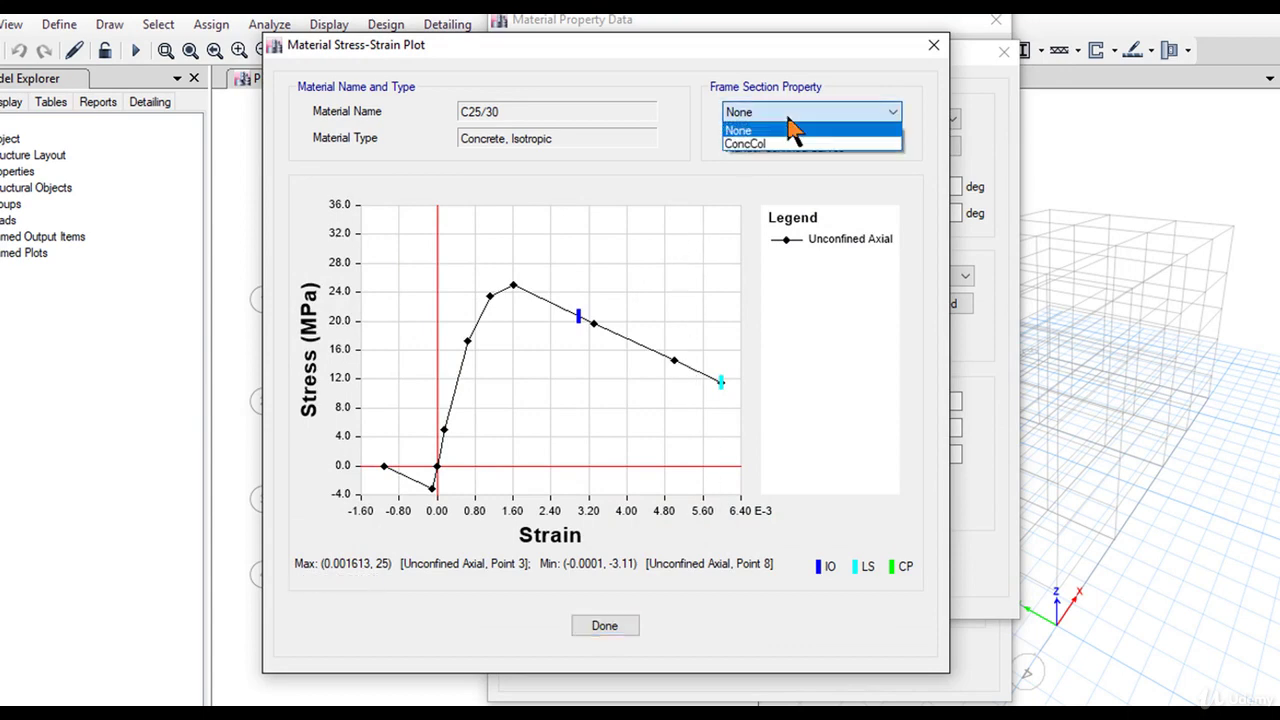
click(790, 126)
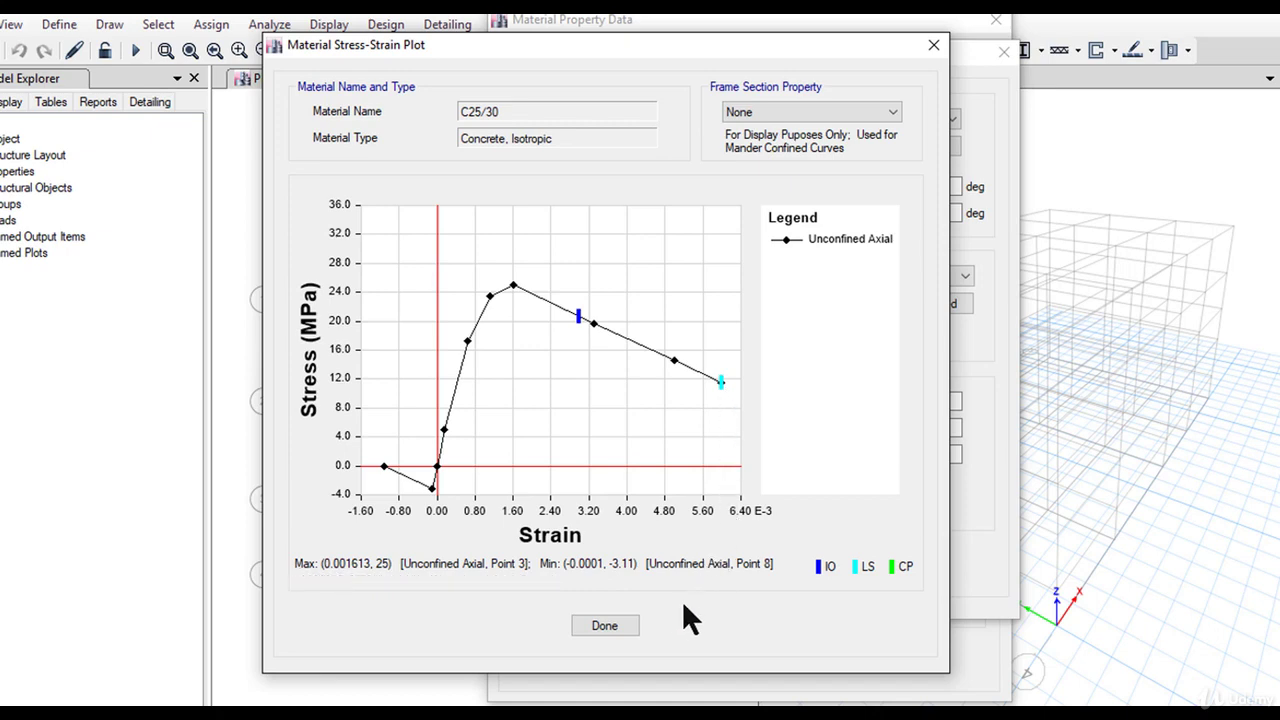
click(603, 628)
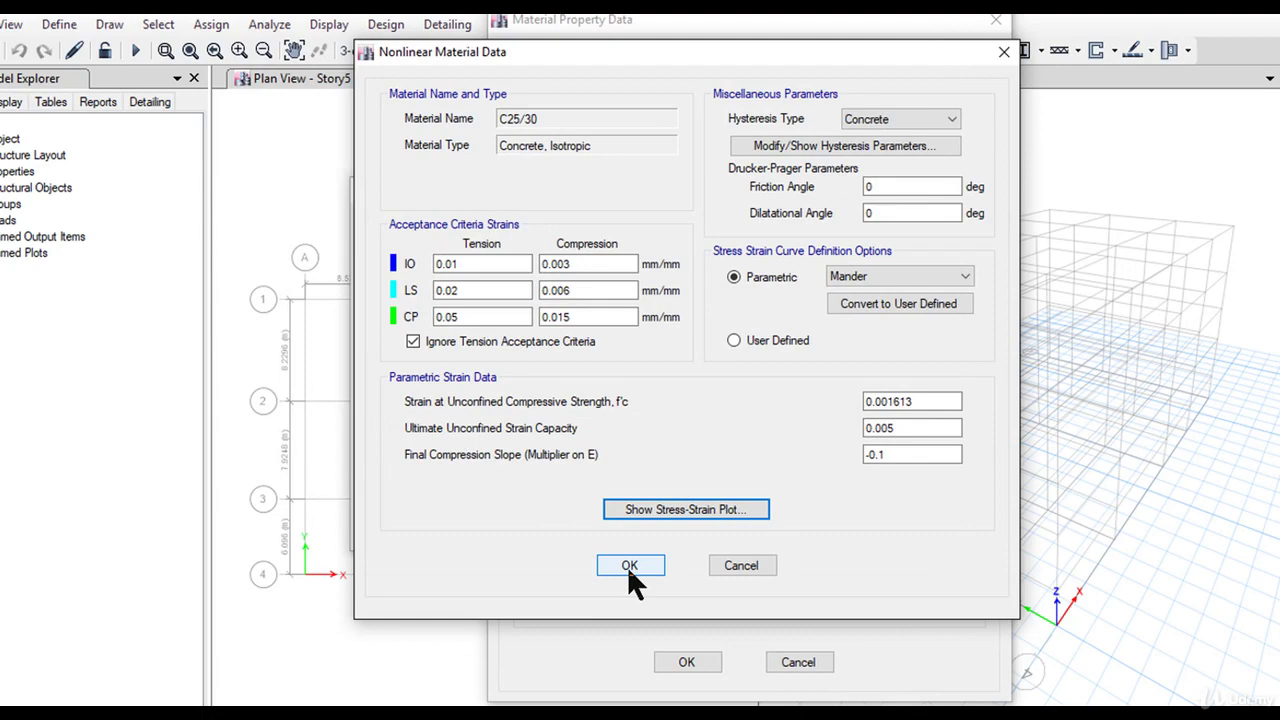
click(629, 566)
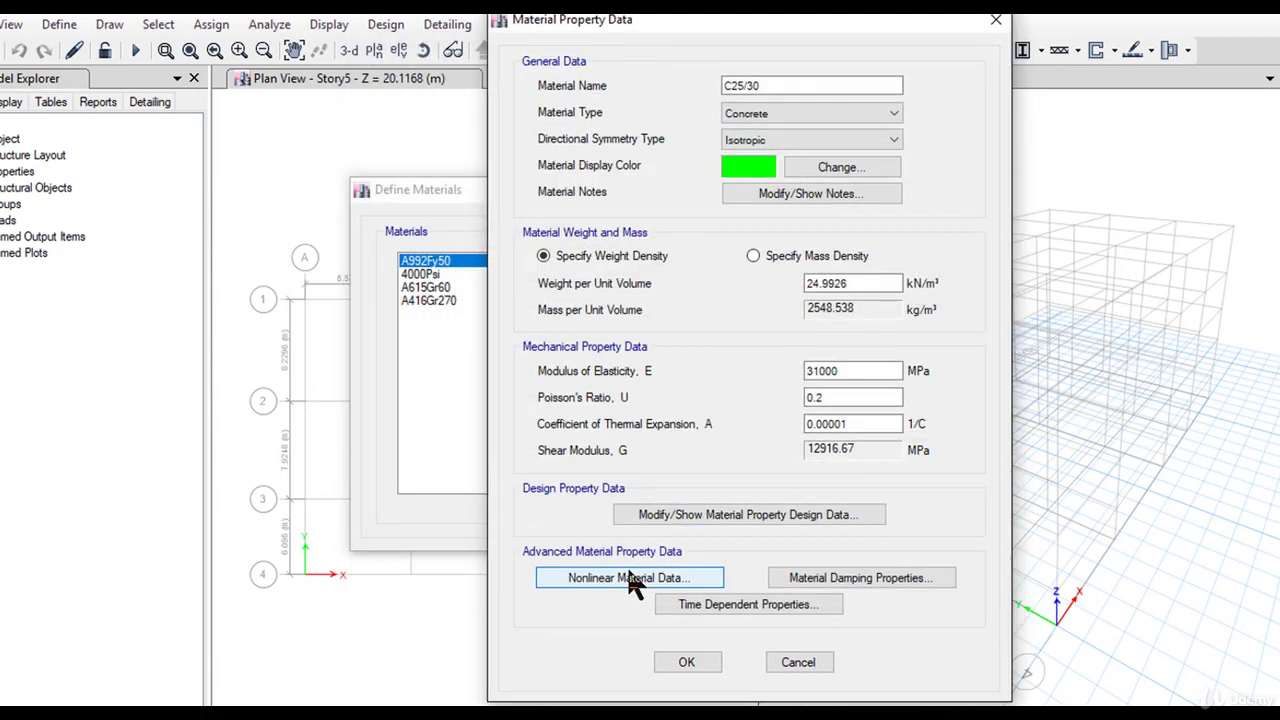
click(686, 662)
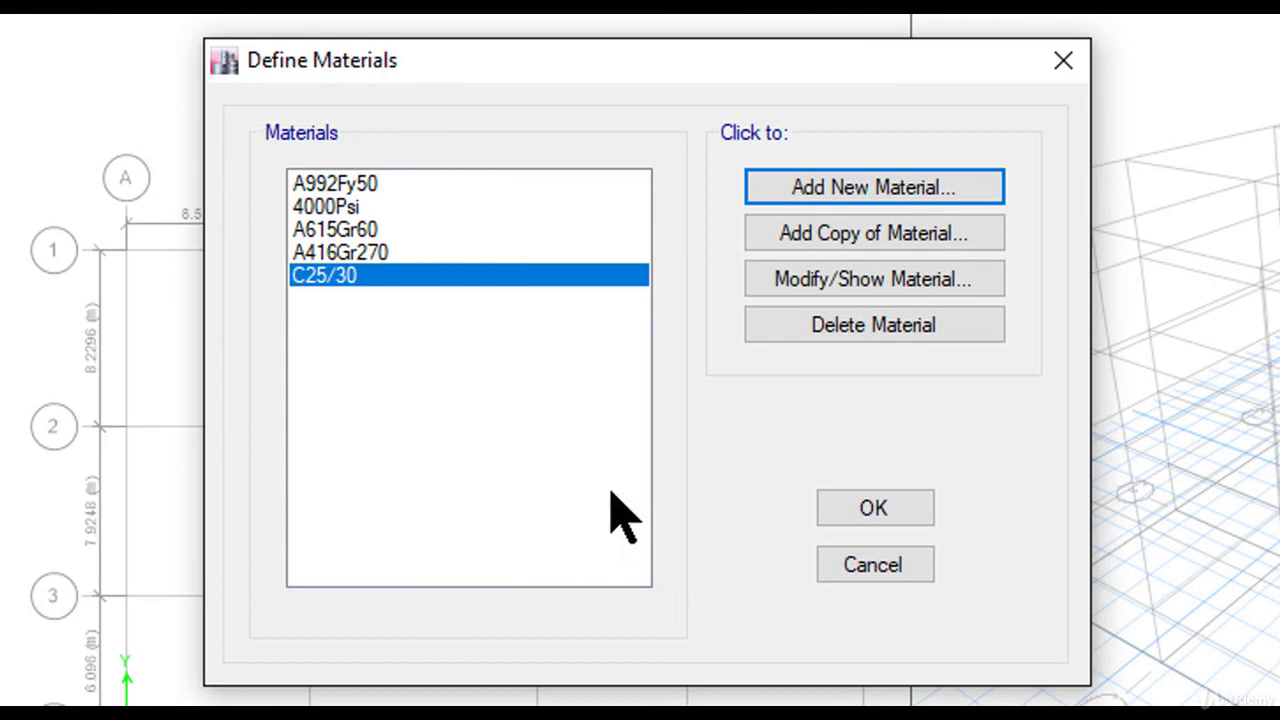
Start a new material property for the Europe region with Steel as the material type
click(822, 193)
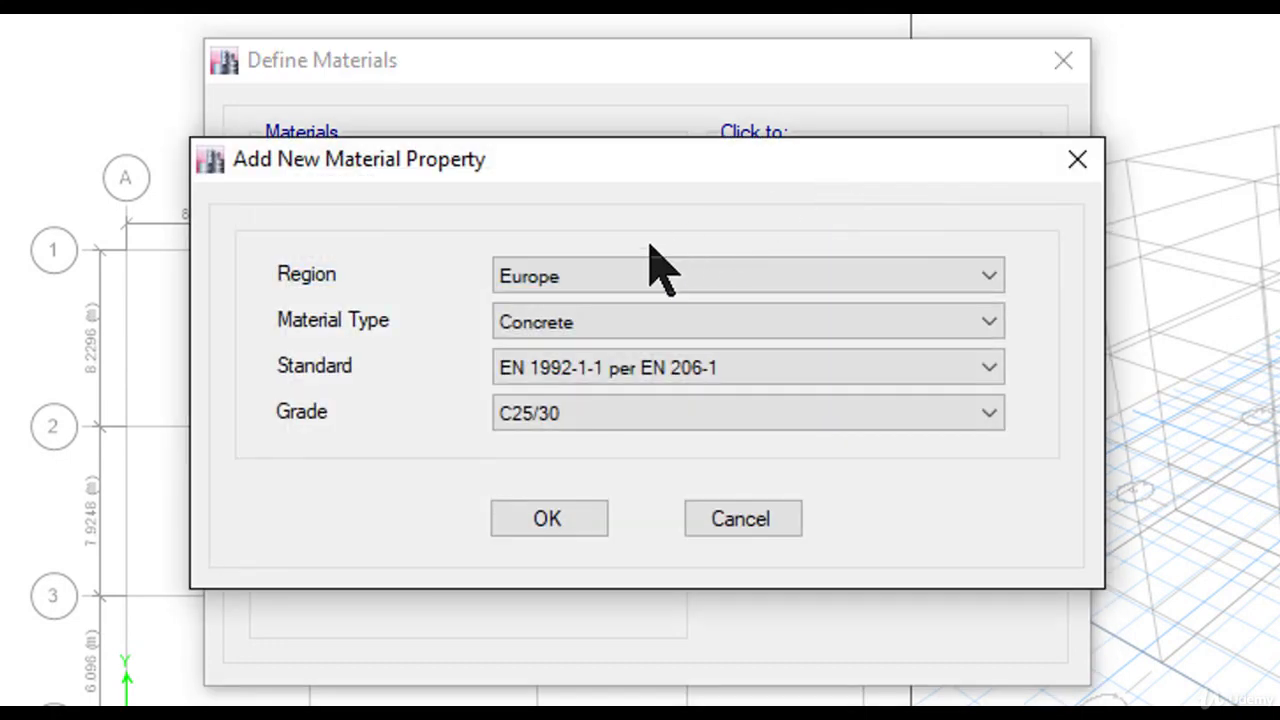
click(590, 318)
click(590, 355)
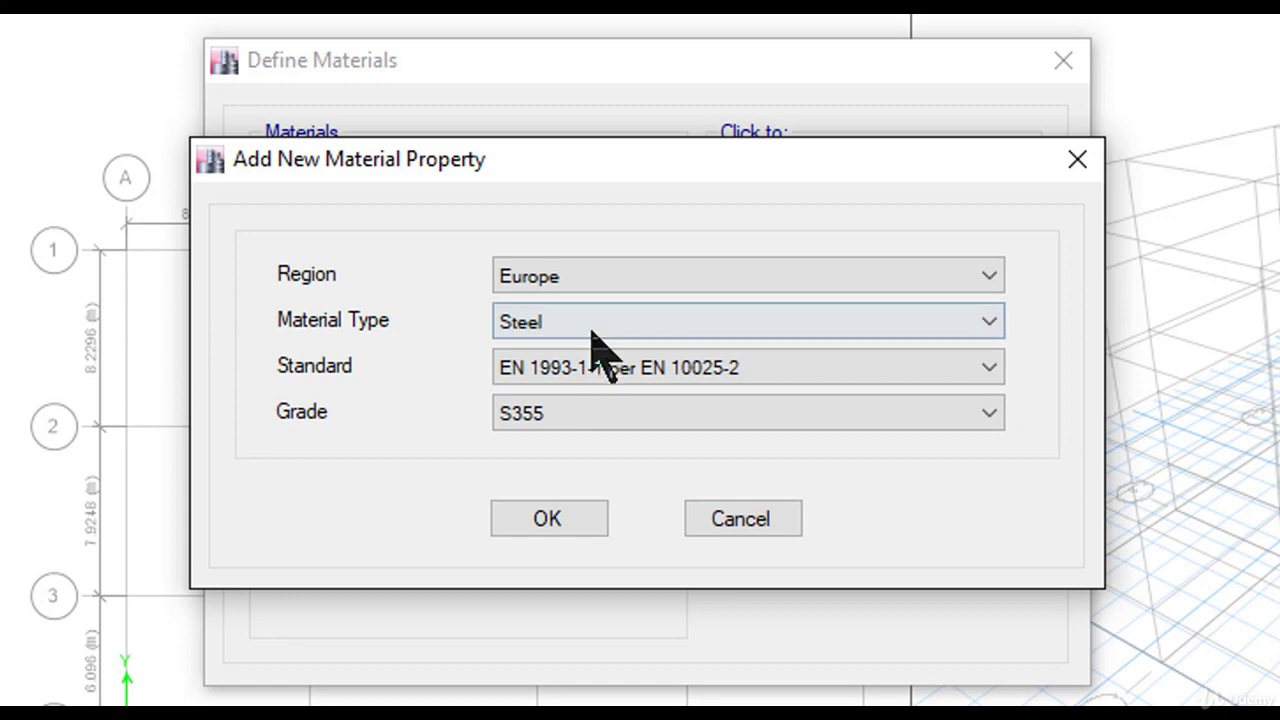
Review the available material types and compare the European standards for Concrete and Steel, returning the material type to Steel
click(590, 324)
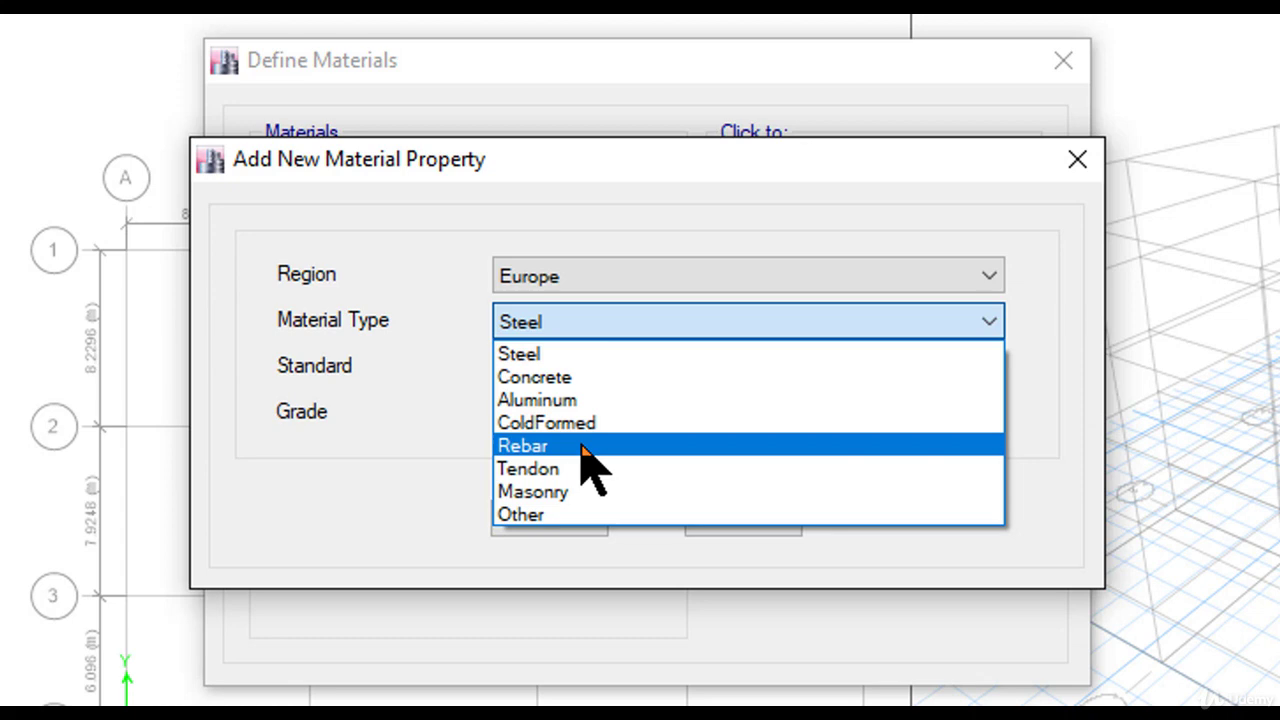
click(583, 357)
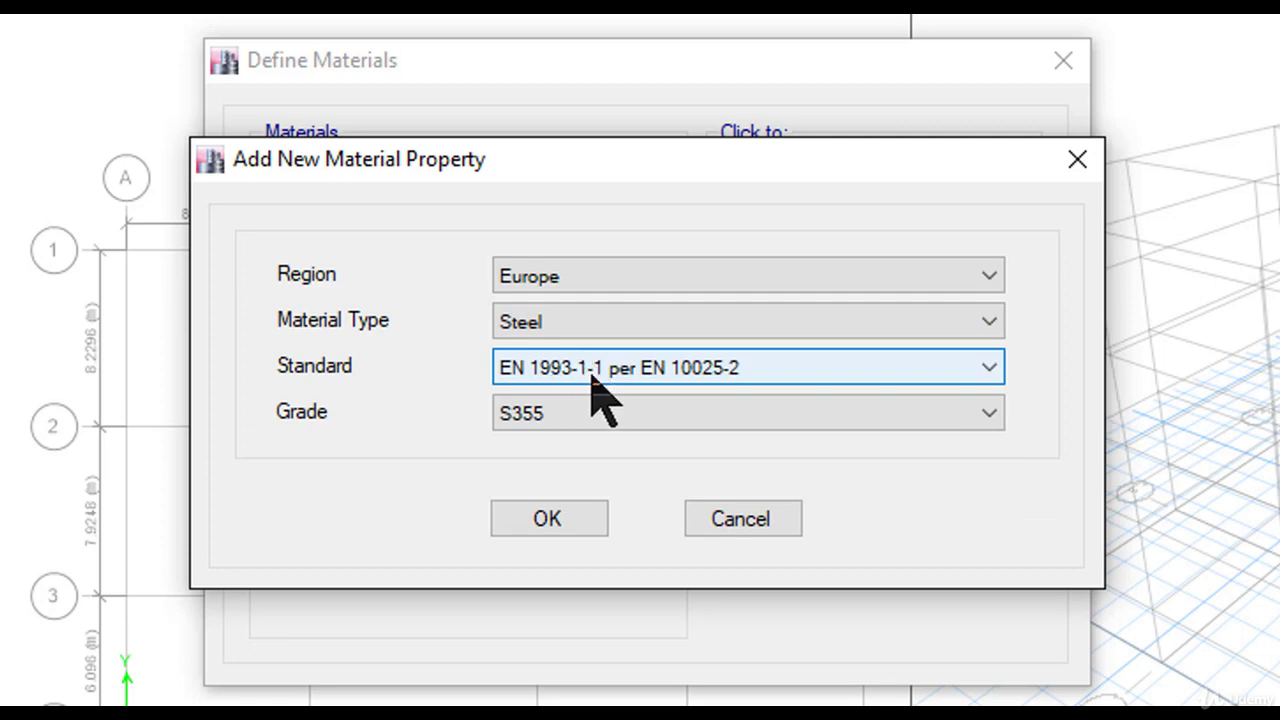
click(596, 322)
click(598, 375)
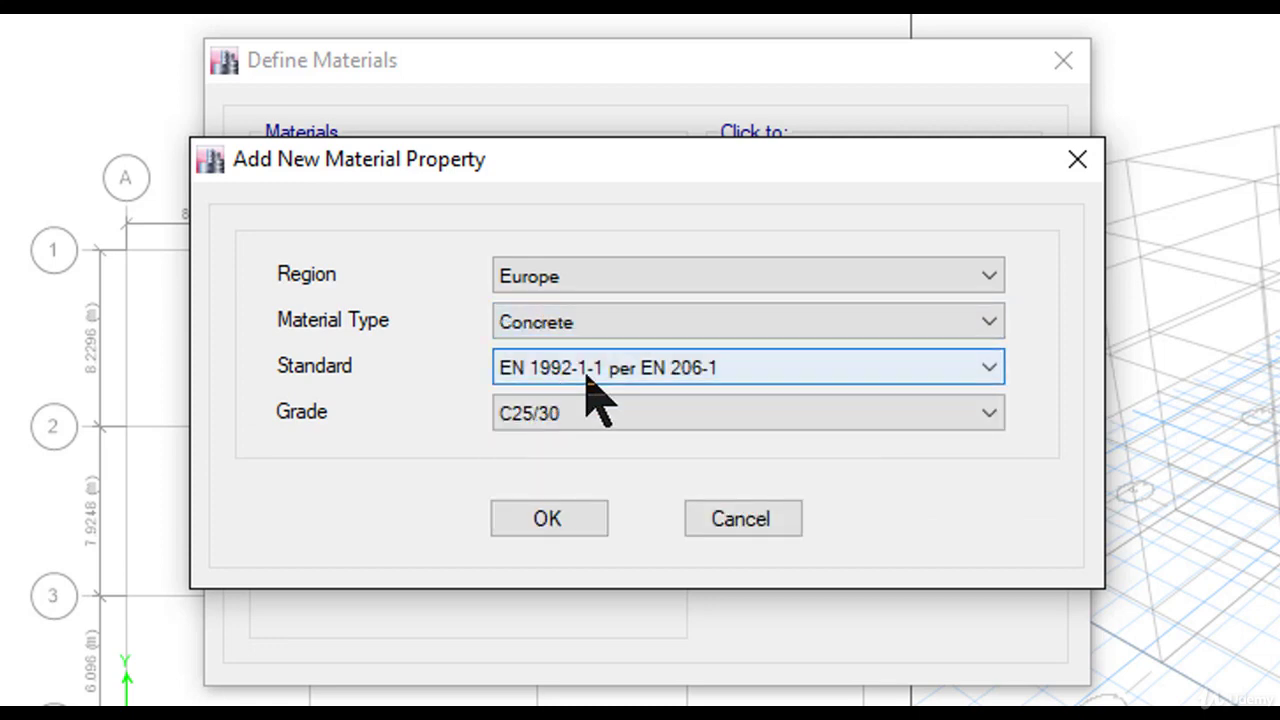
click(593, 322)
click(583, 357)
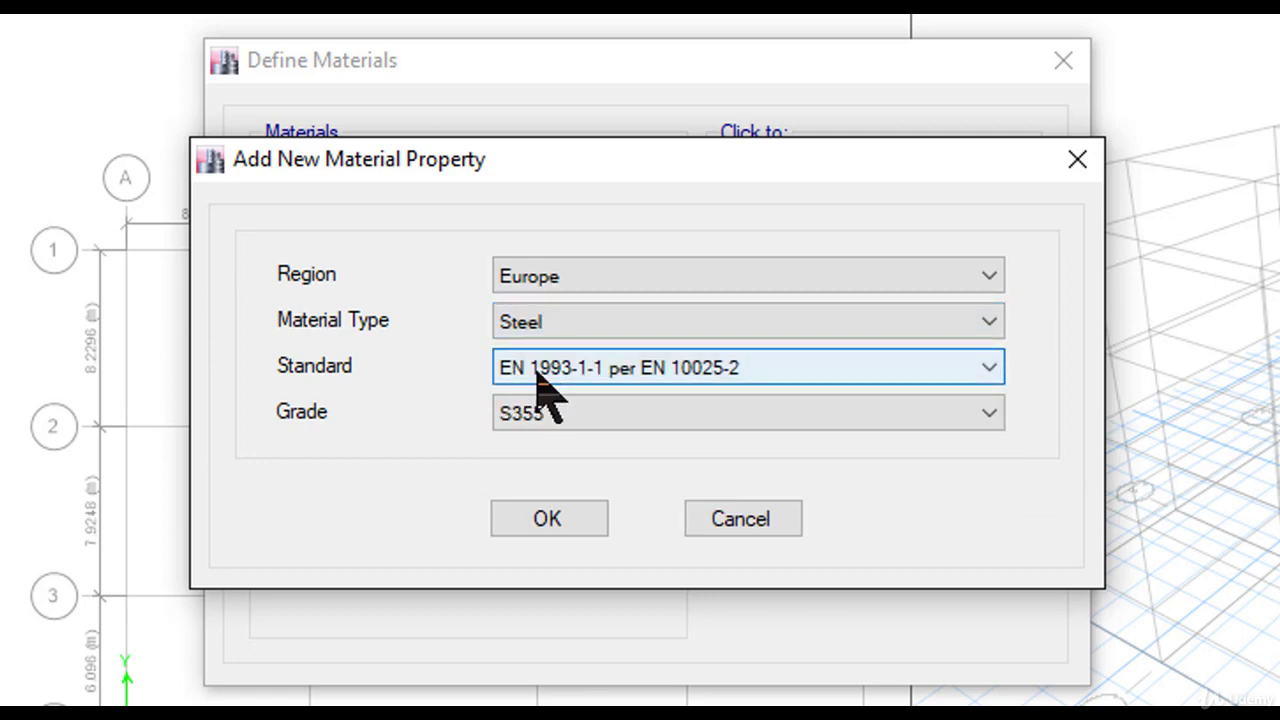
Create the steel material with grade S275, and review its yield and tensile strengths in the material property design data
click(581, 416)
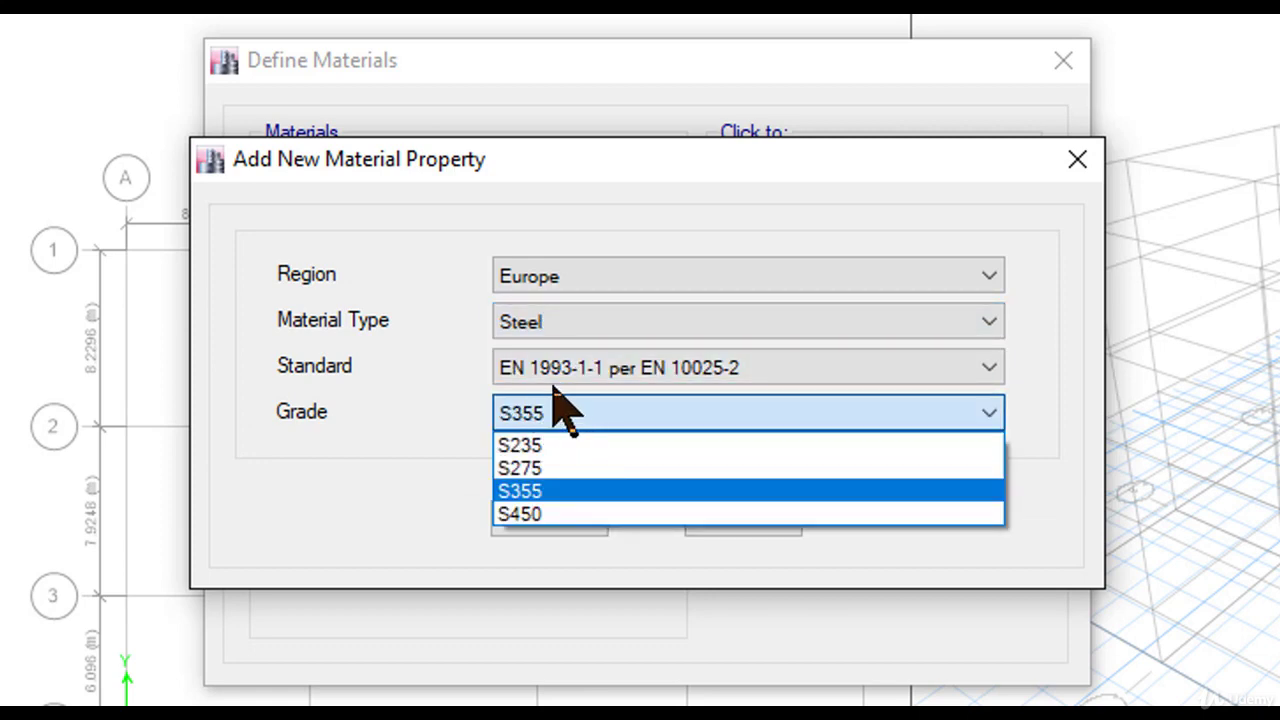
click(565, 470)
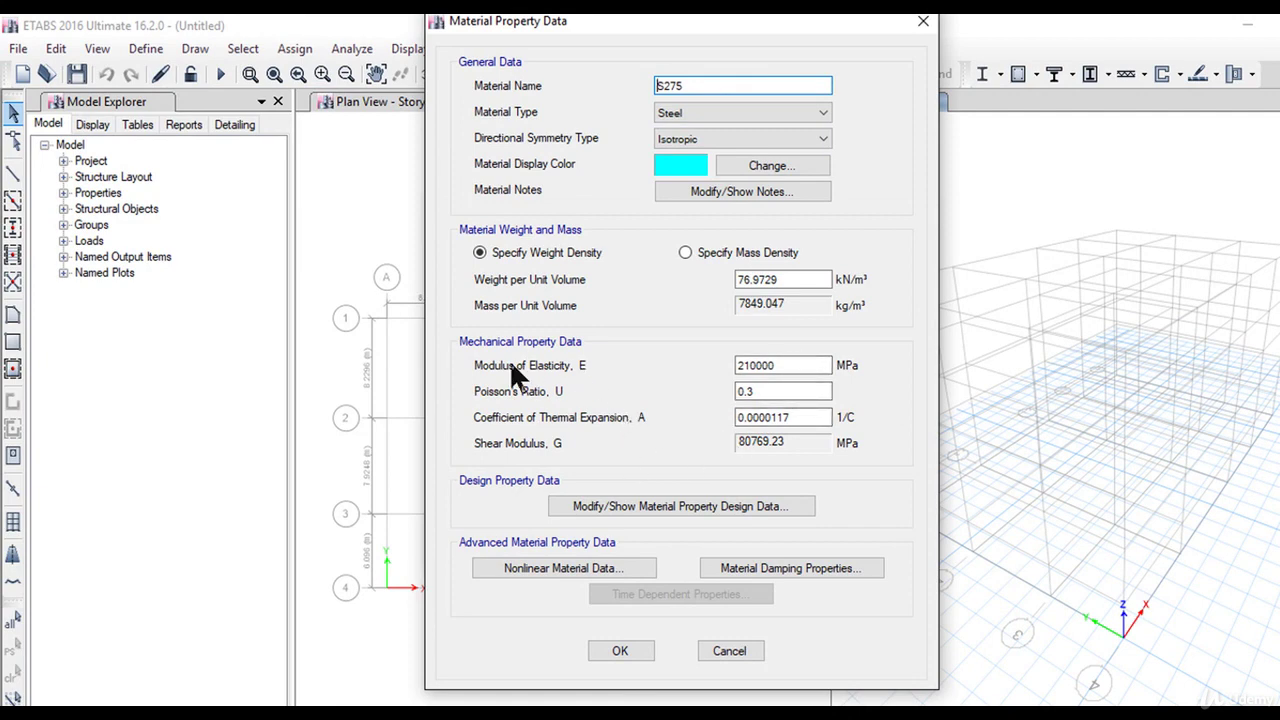
click(712, 506)
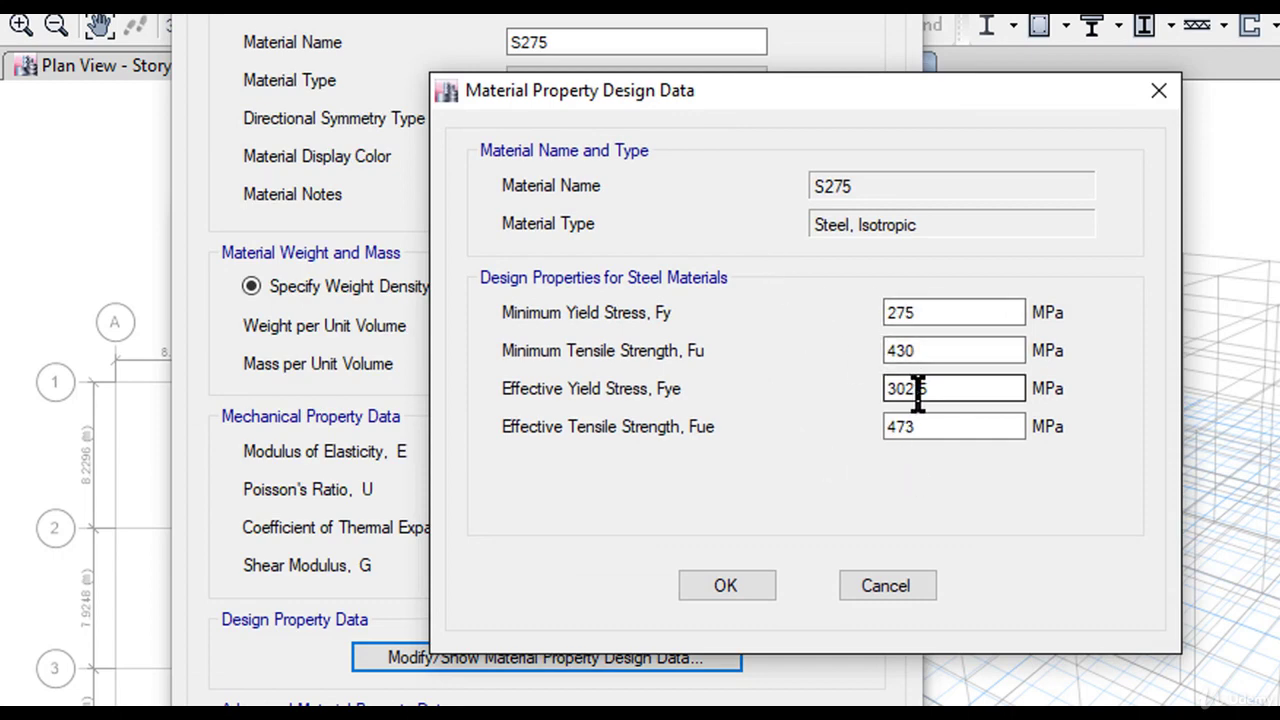
click(723, 586)
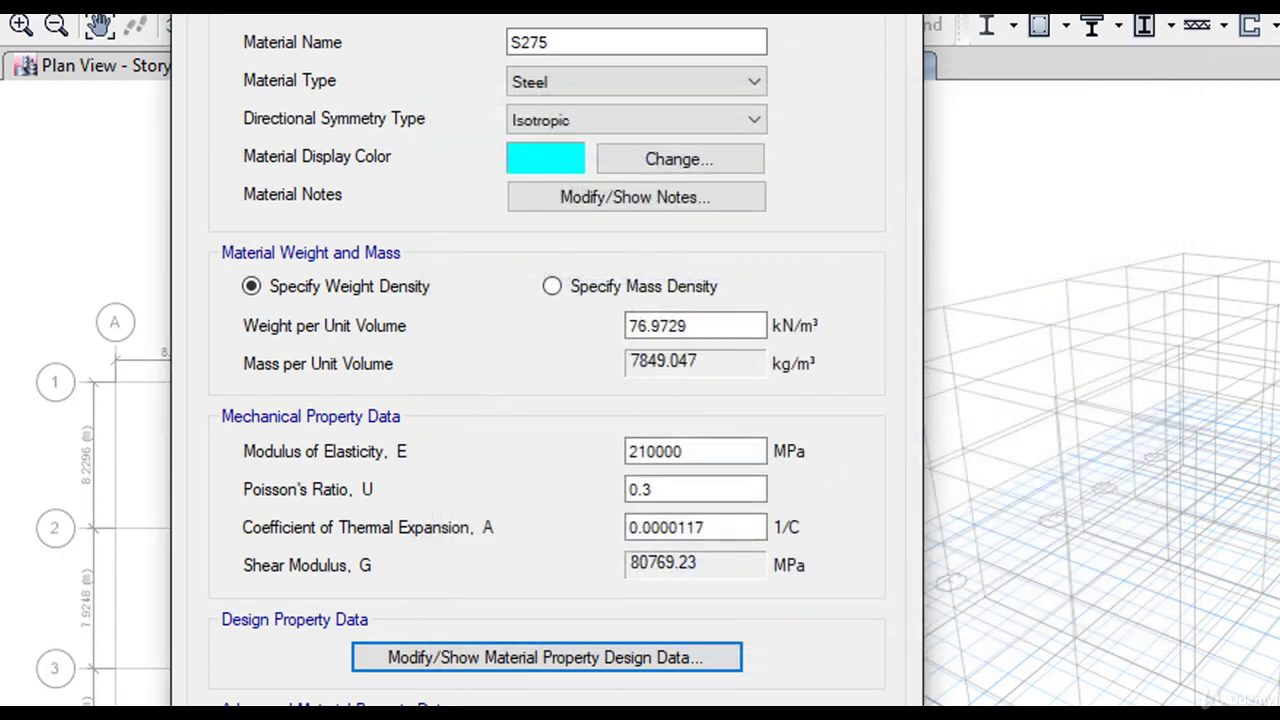
Open the nonlinear material data for S275 and examine the IO, LS and CP points on its stress-strain plot
click(450, 719)
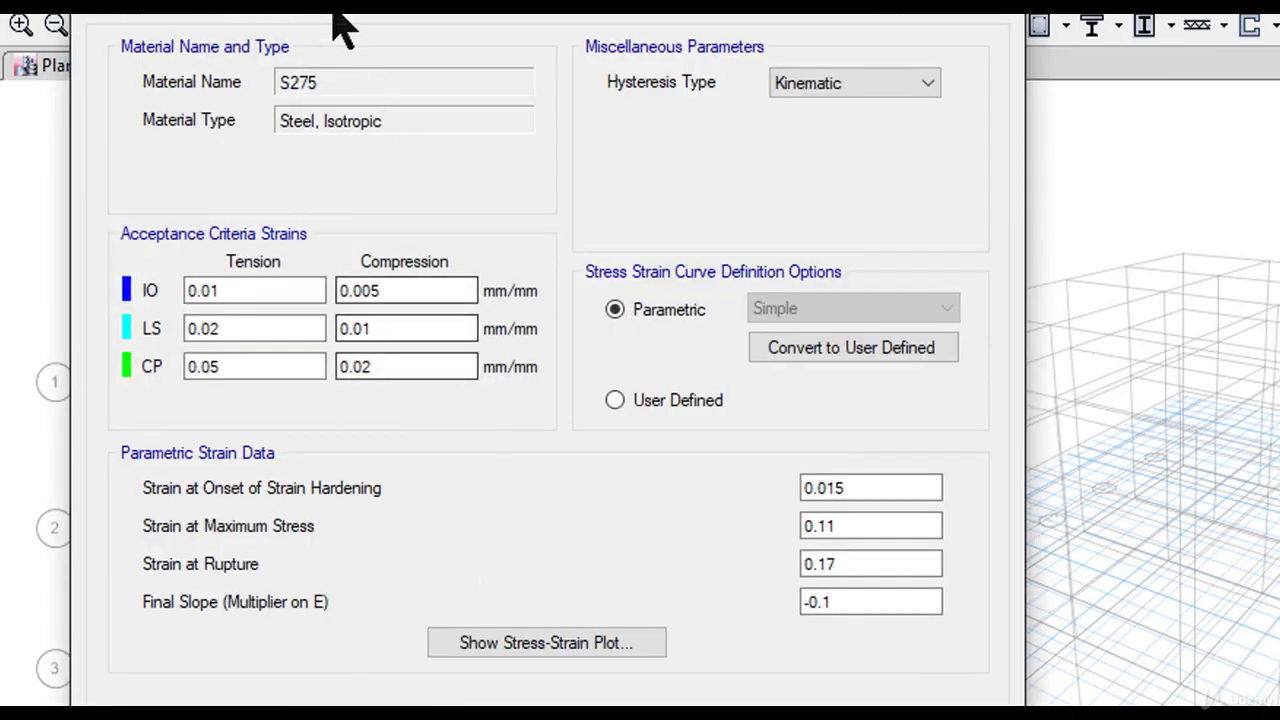
drag(331, 3, 489, 11)
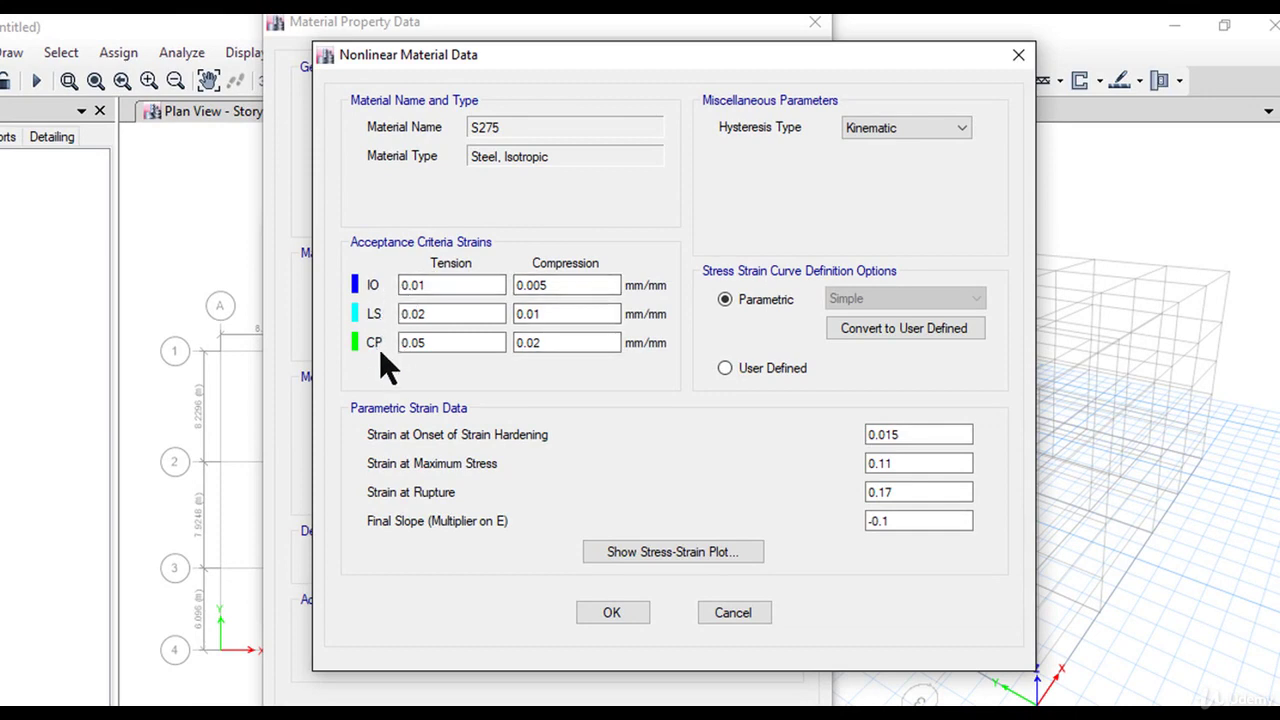
click(648, 556)
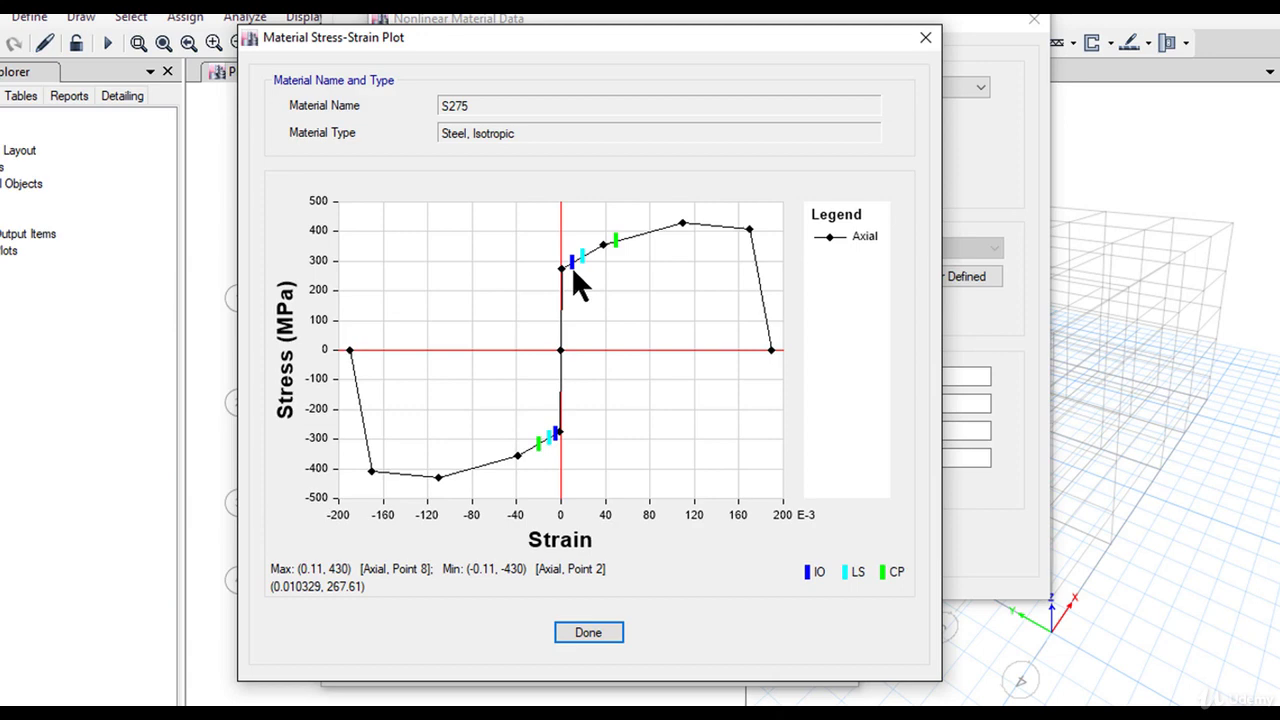
scroll(573, 268, up, 2)
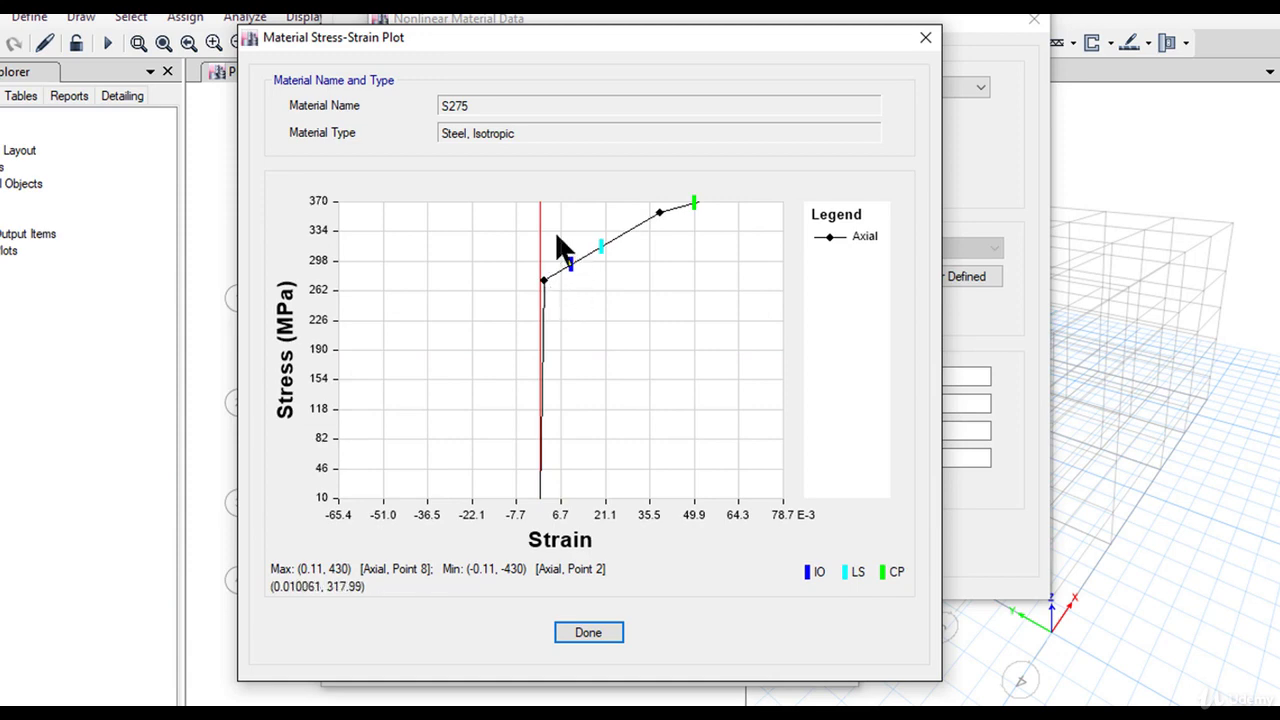
scroll(563, 251, up, 2)
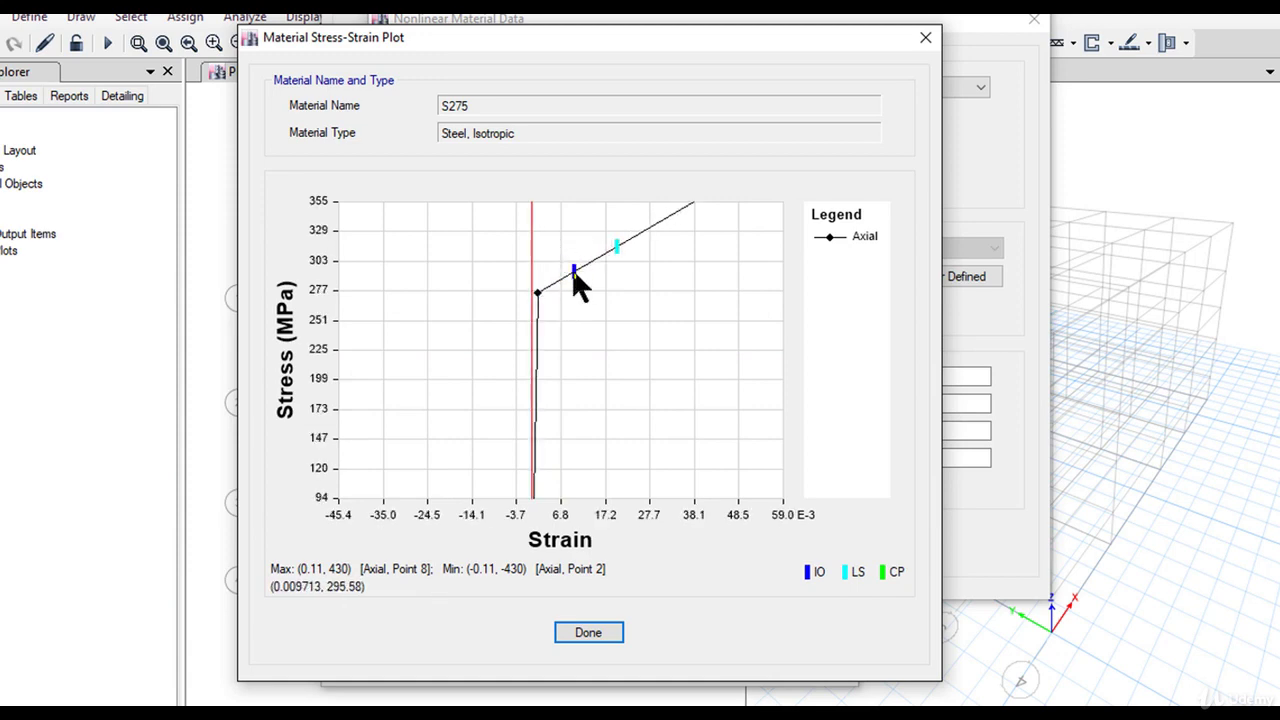
scroll(573, 270, down, 3)
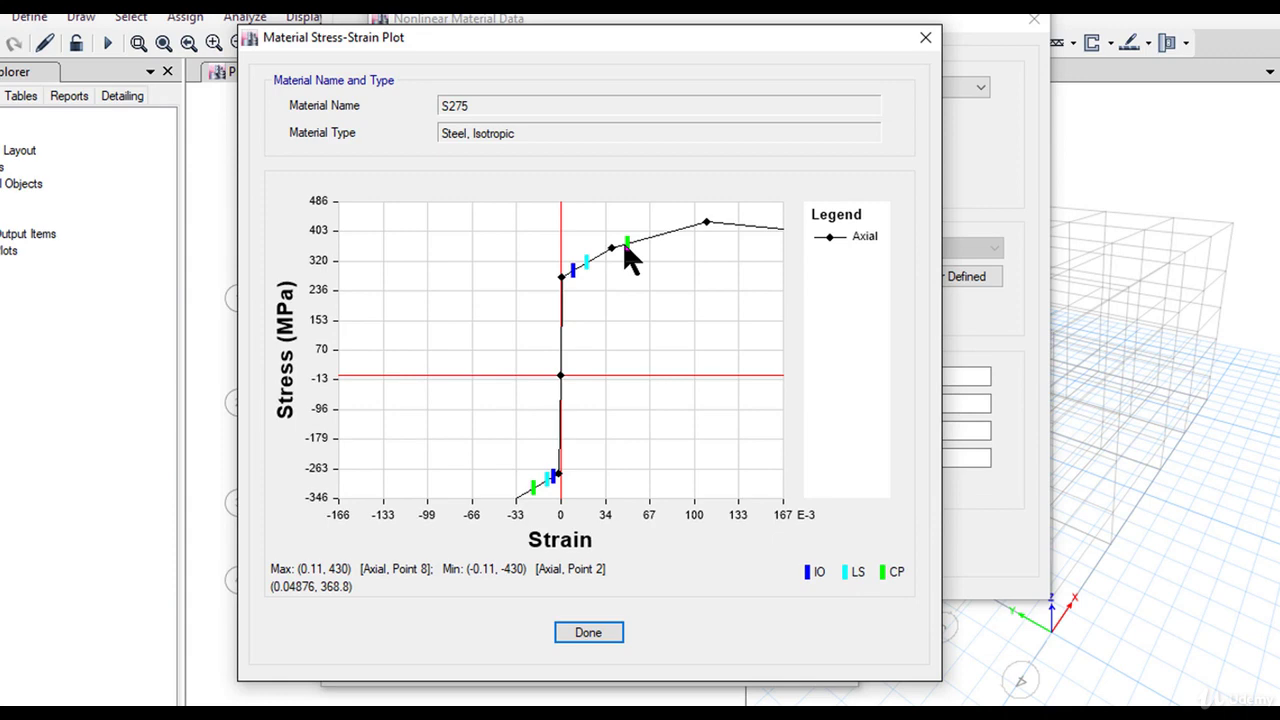
Close the stress-strain plot and save the S275 material with its nonlinear data
click(592, 627)
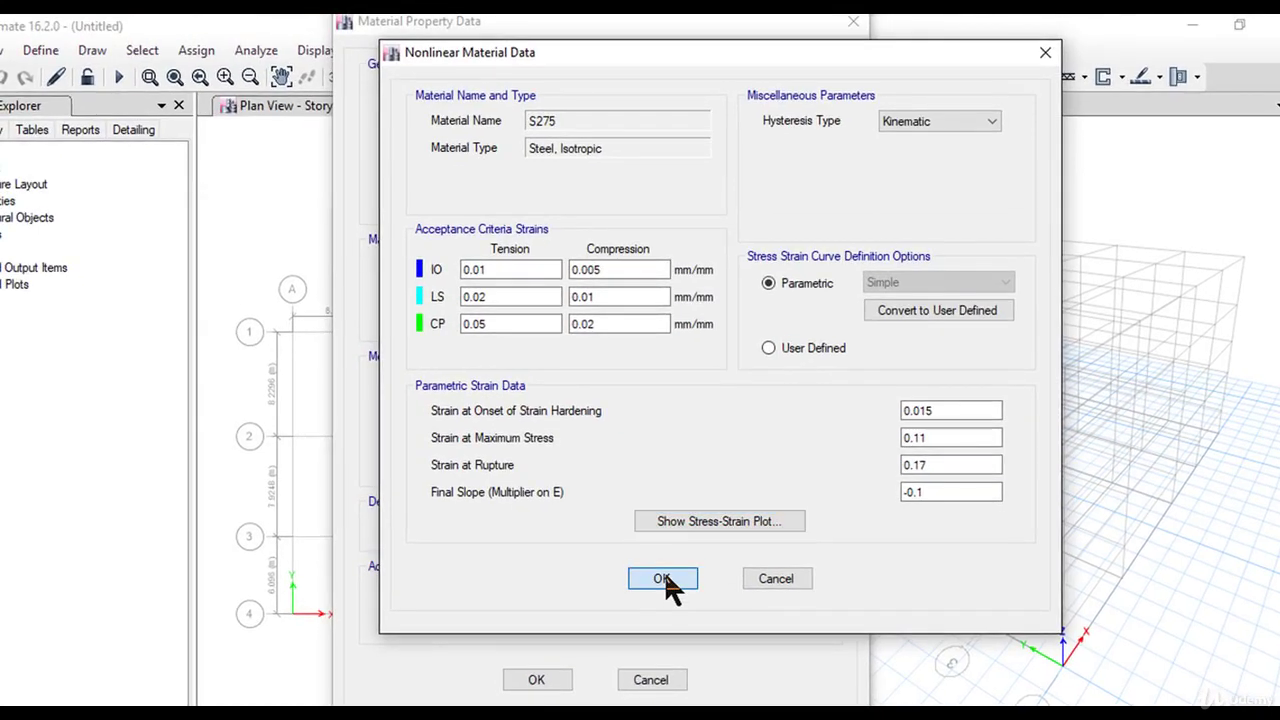
click(665, 582)
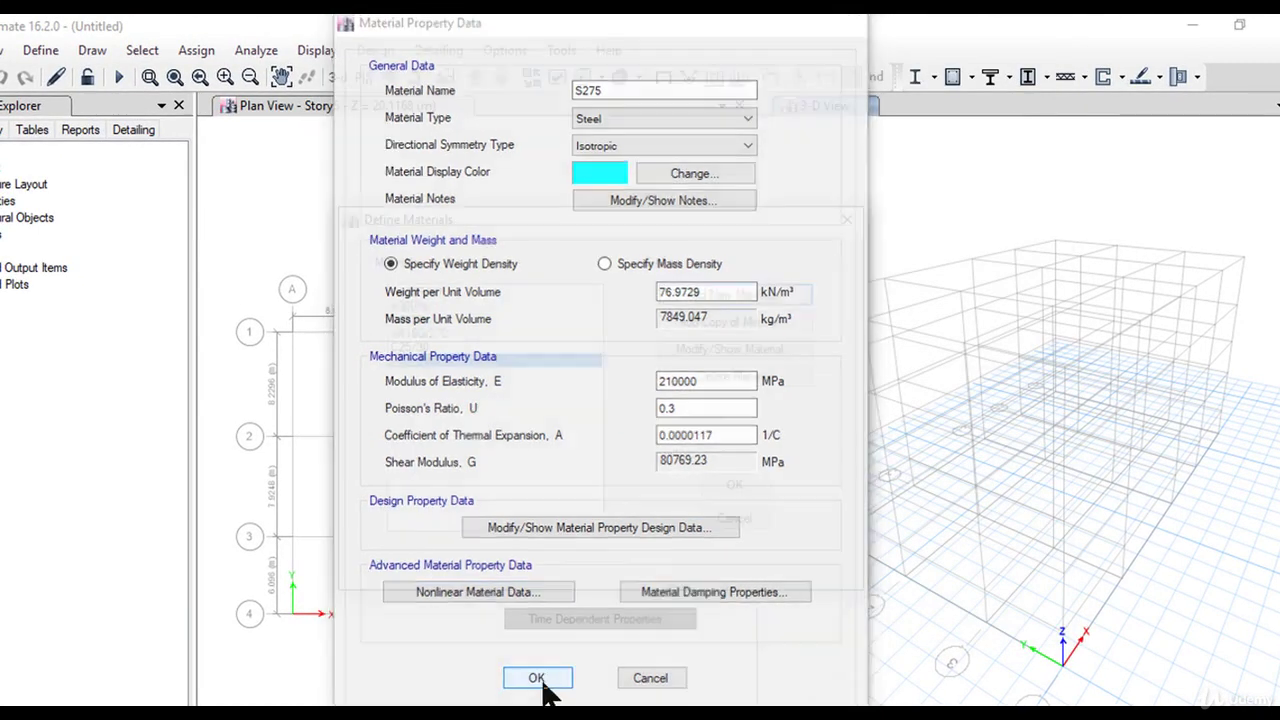
click(538, 681)
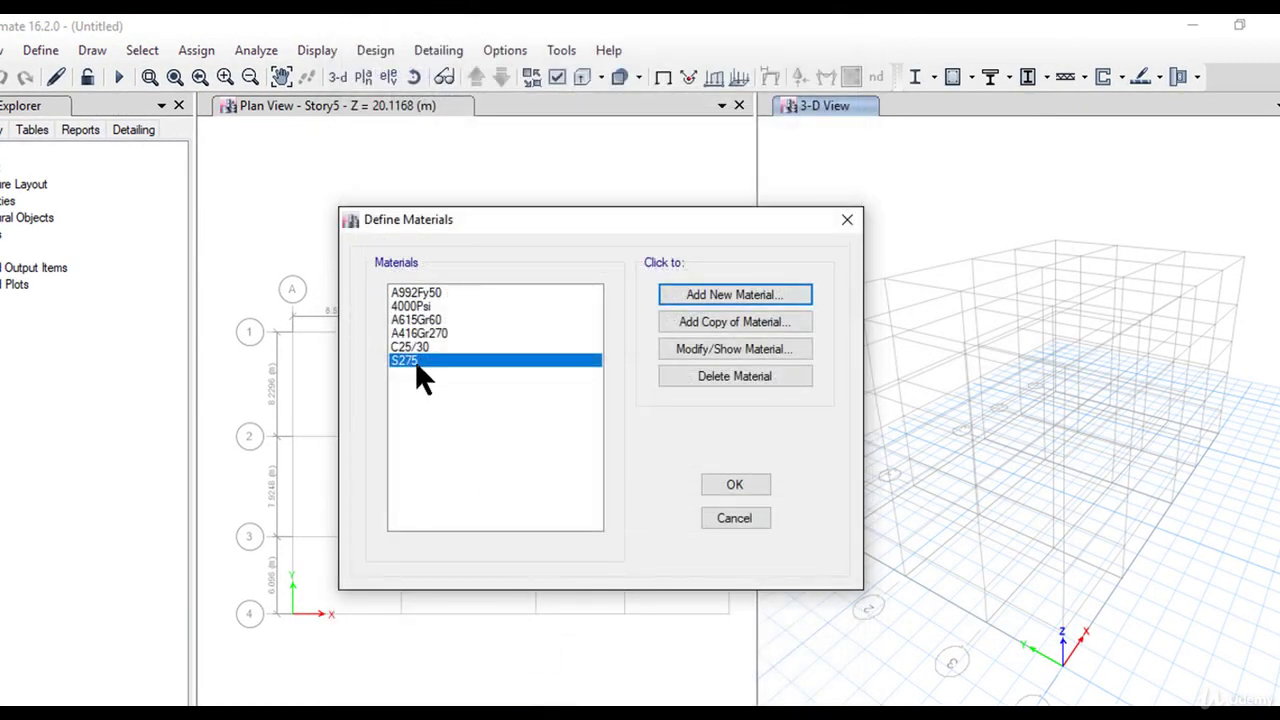
Add a new material of type Rebar for the Europe region and name it FE500
click(690, 294)
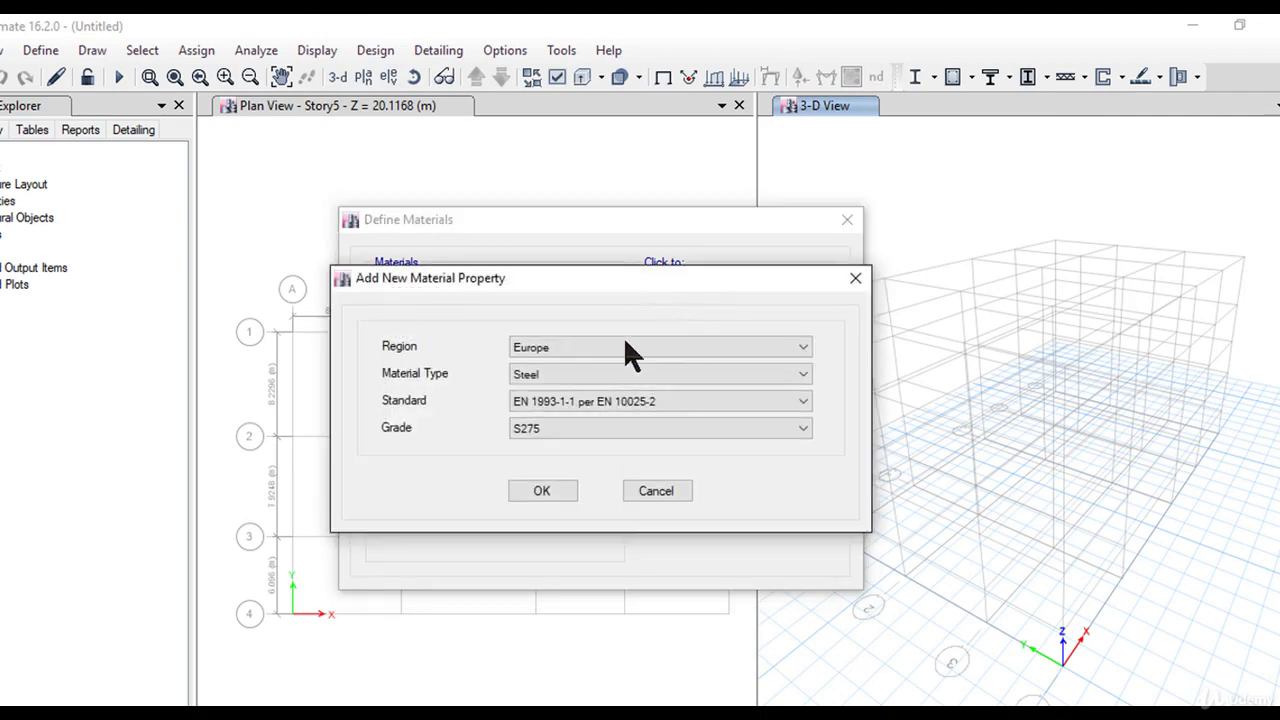
click(600, 372)
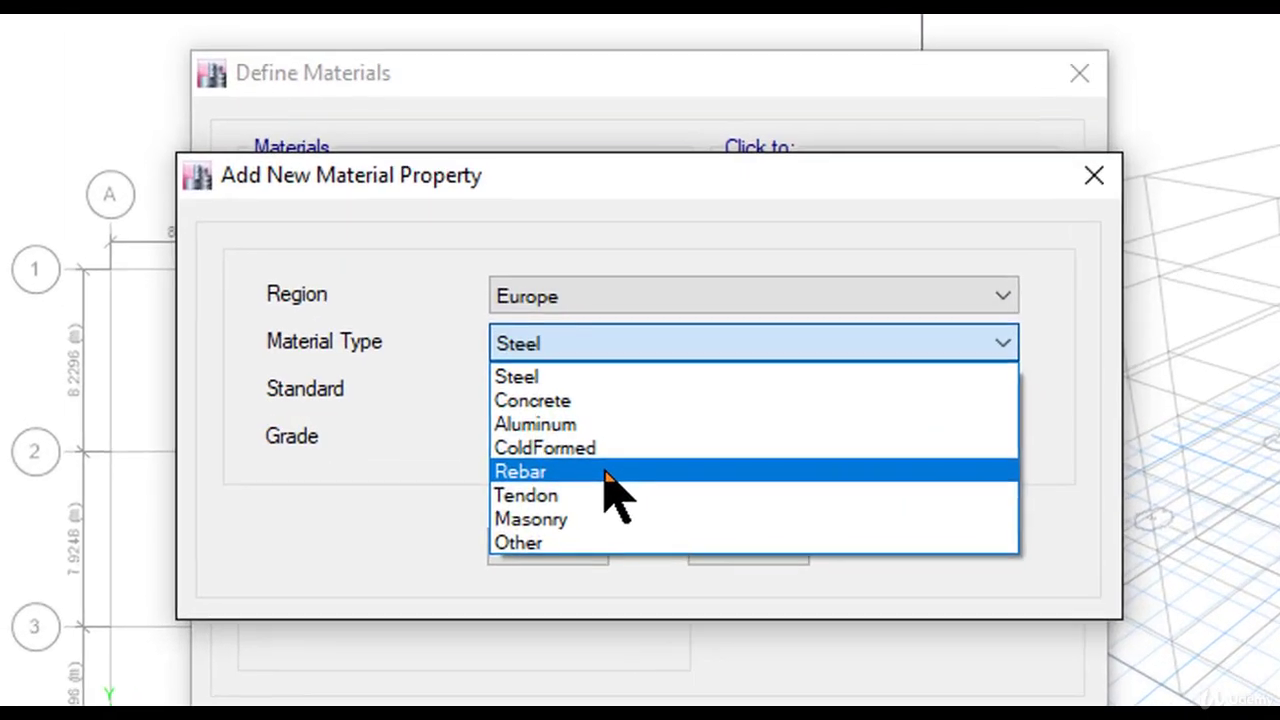
click(607, 472)
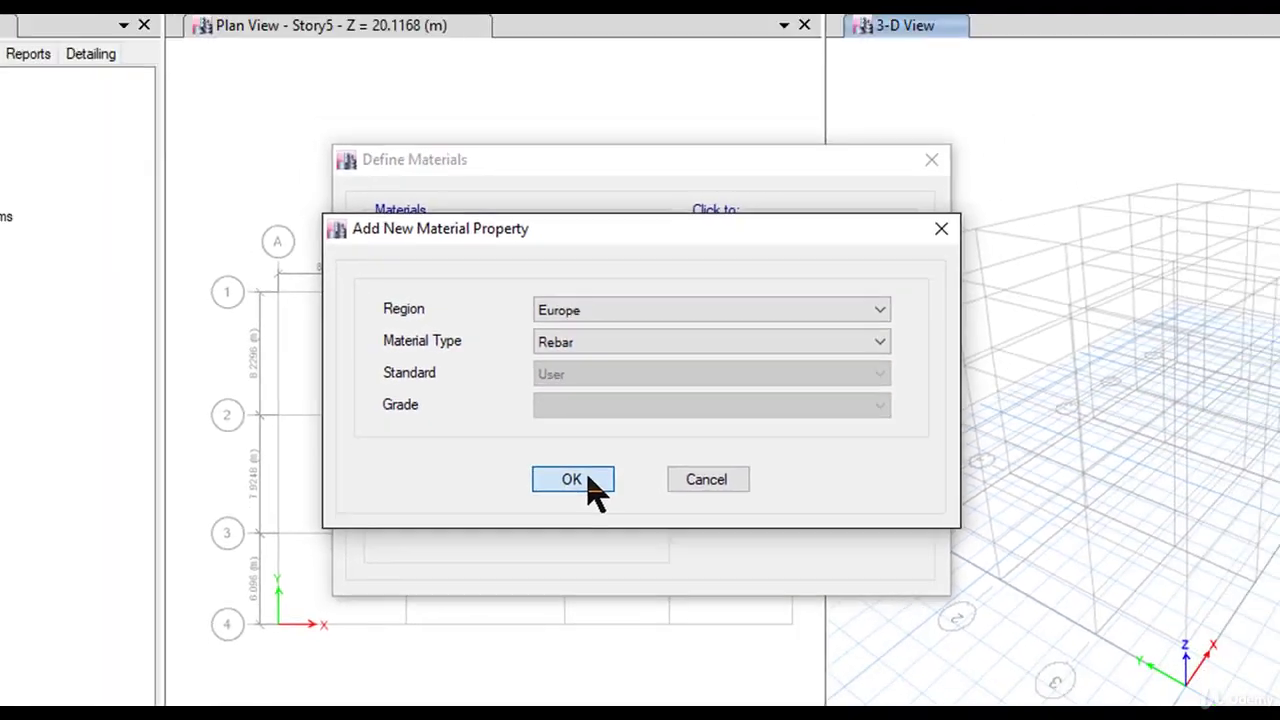
click(548, 552)
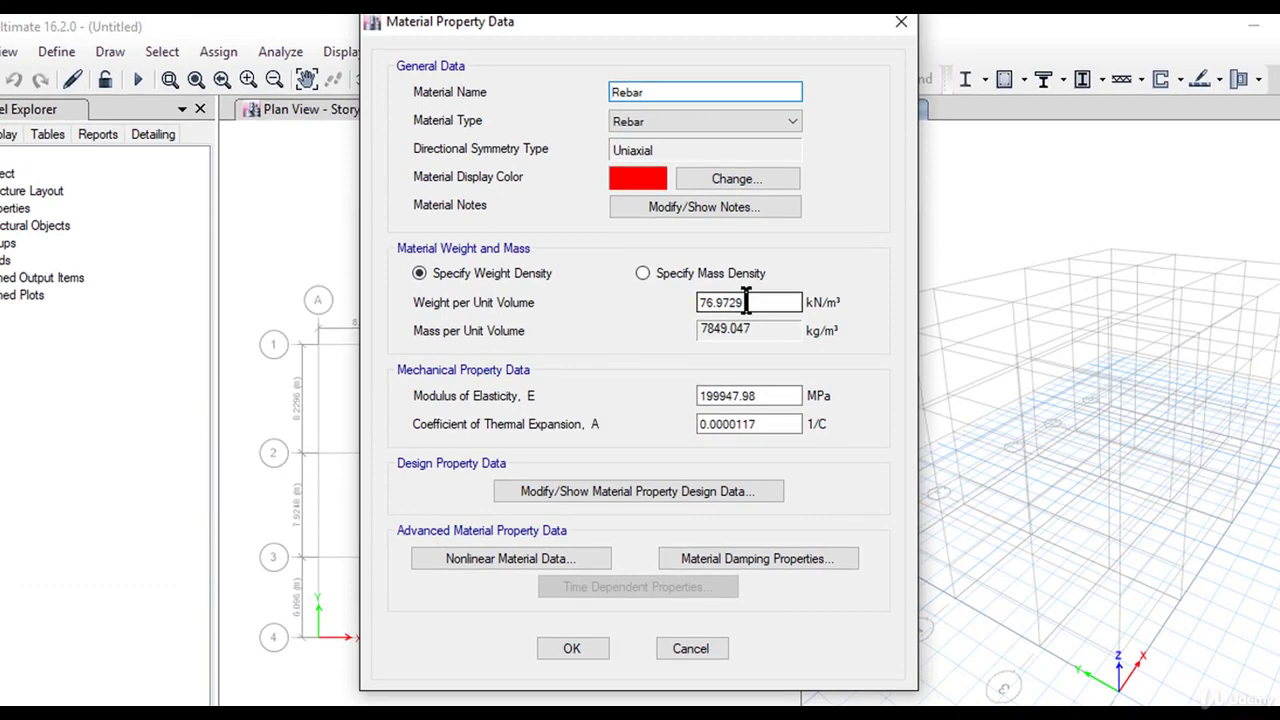
drag(652, 92, 572, 94)
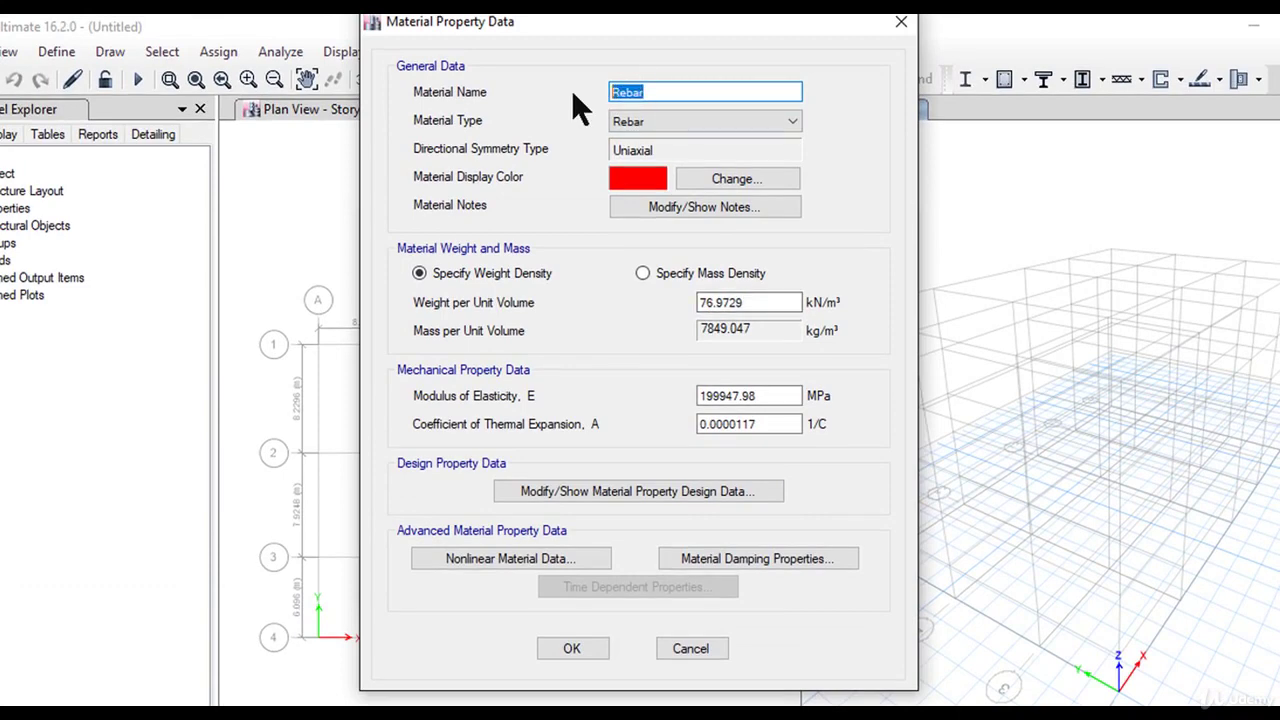
text(FE500)
Review the design property data and nonlinear material data of FE500 without changing them, and save the rebar material
click(677, 491)
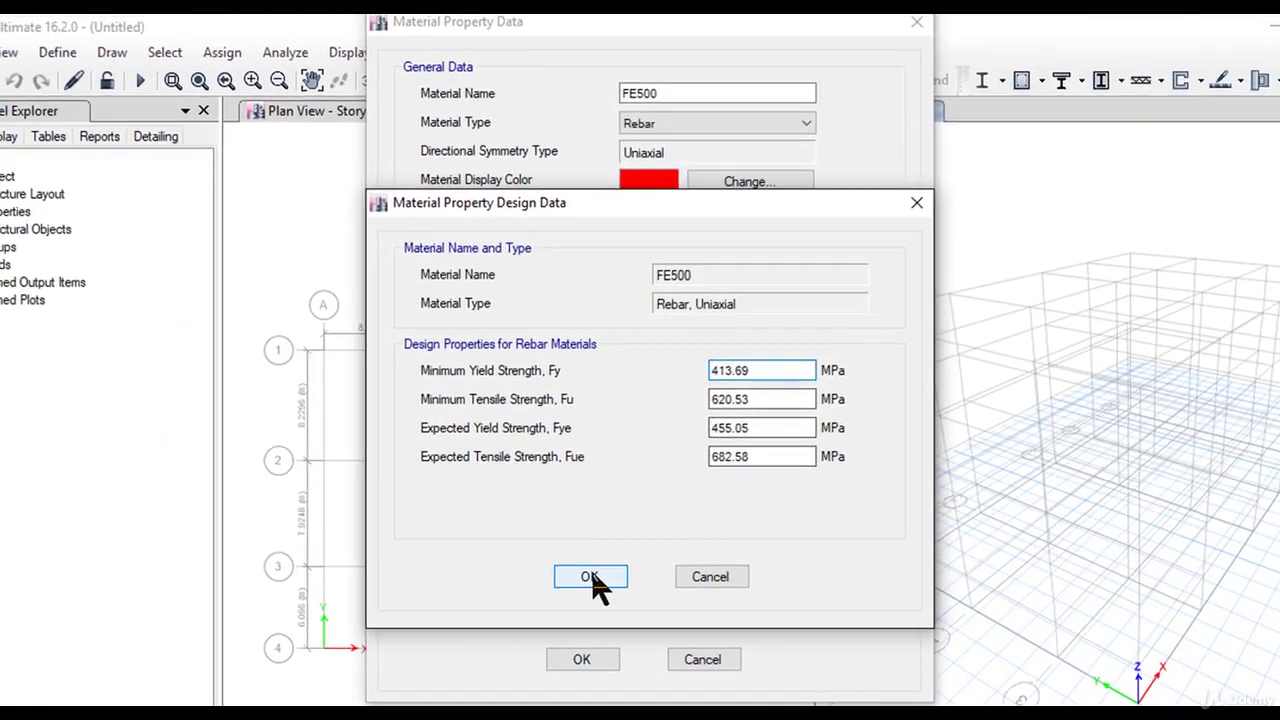
click(499, 560)
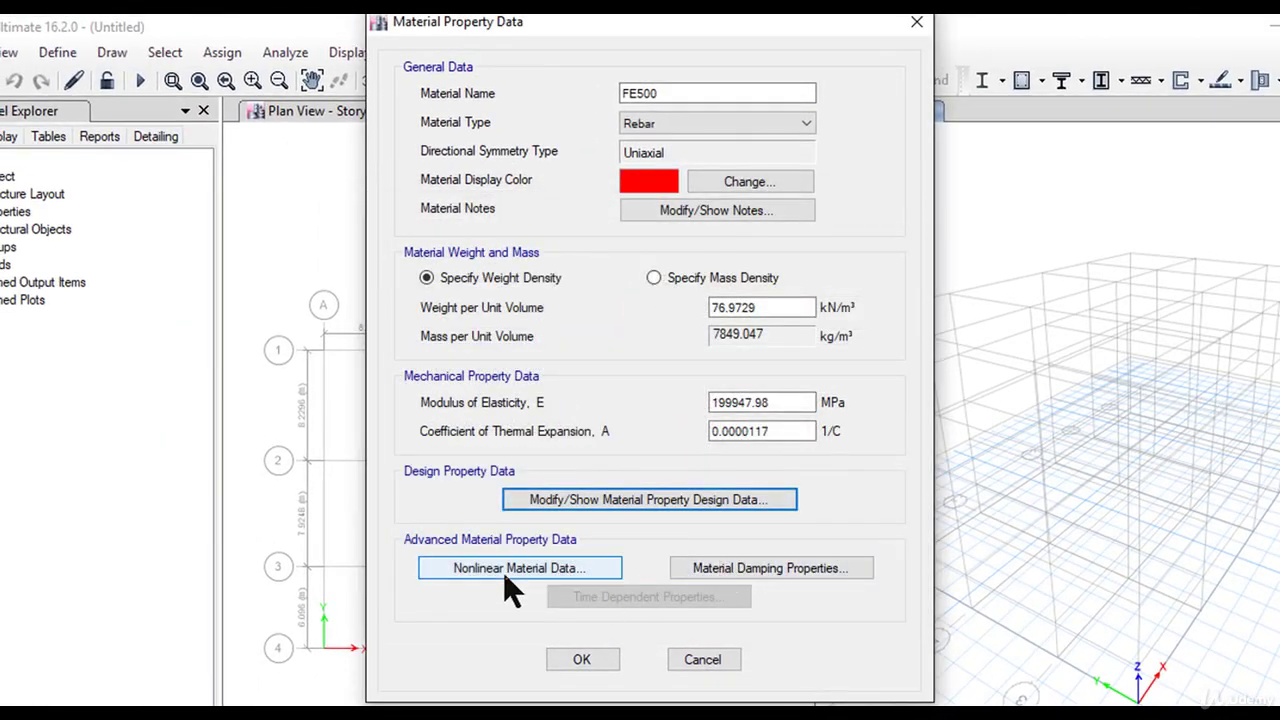
click(505, 570)
click(716, 610)
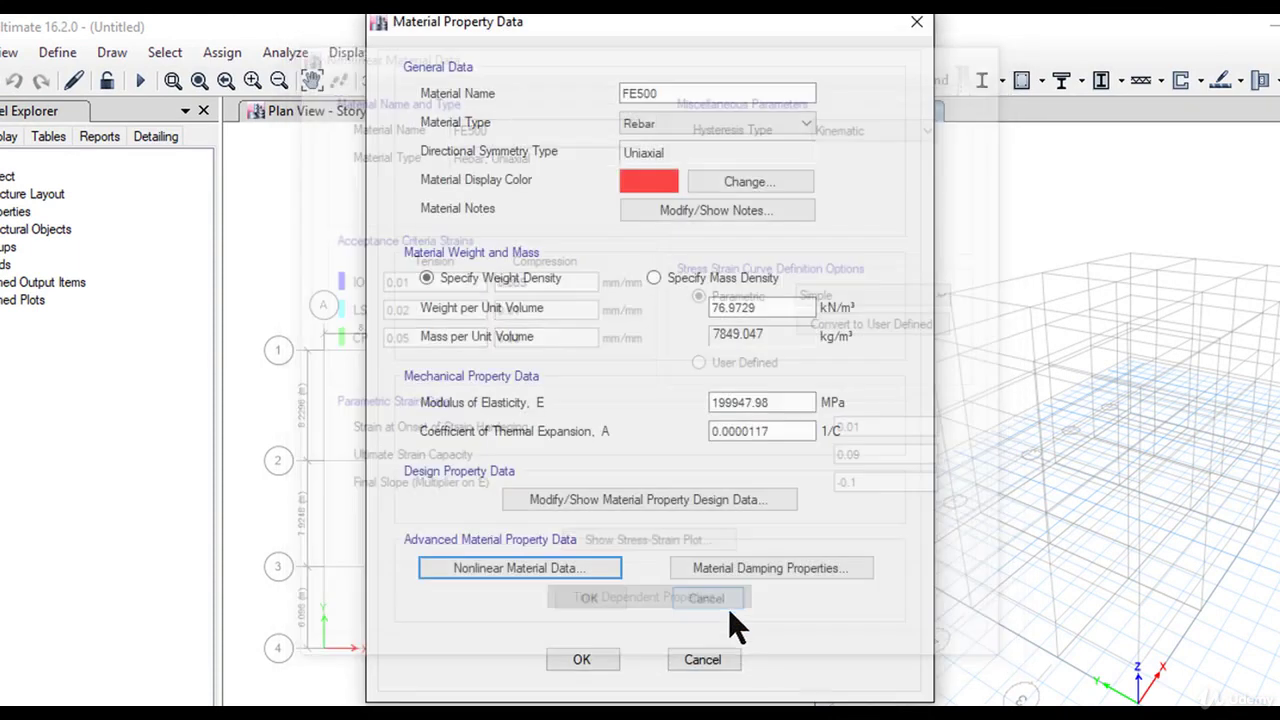
click(583, 660)
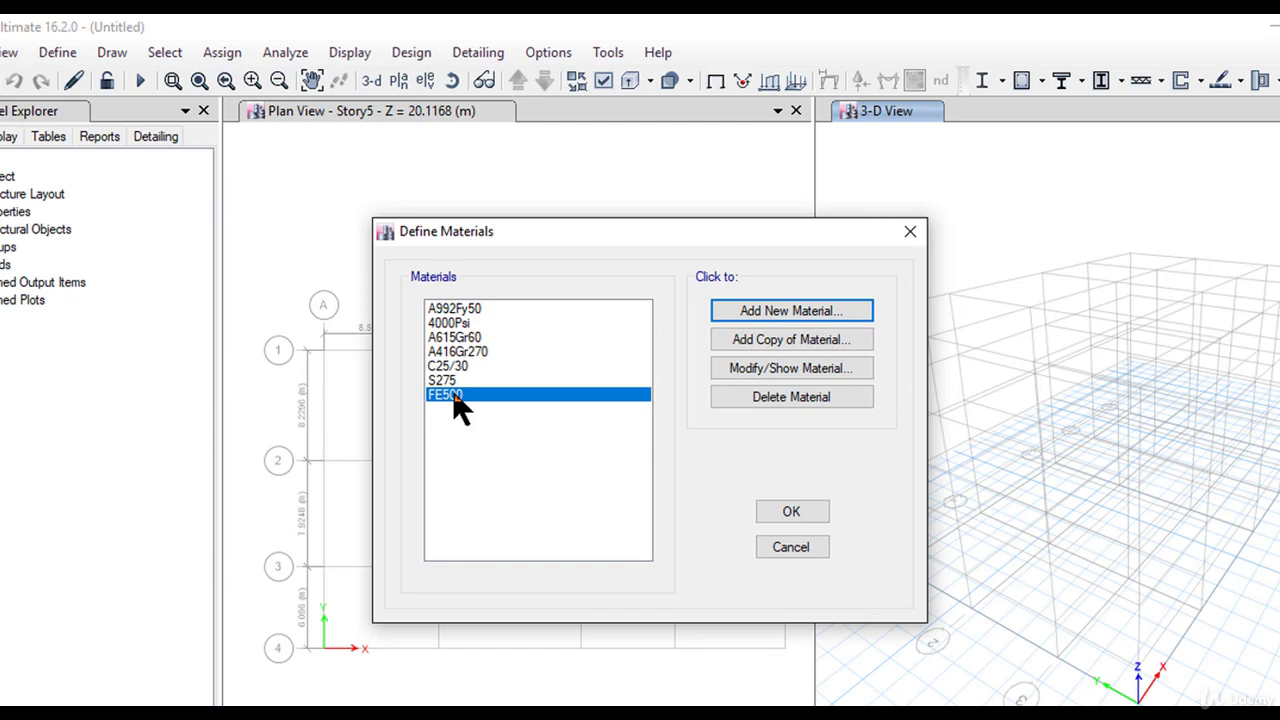
Check the concrete C25/30, steel S275 and rebar FE500 entries in the list of defined materials
click(463, 366)
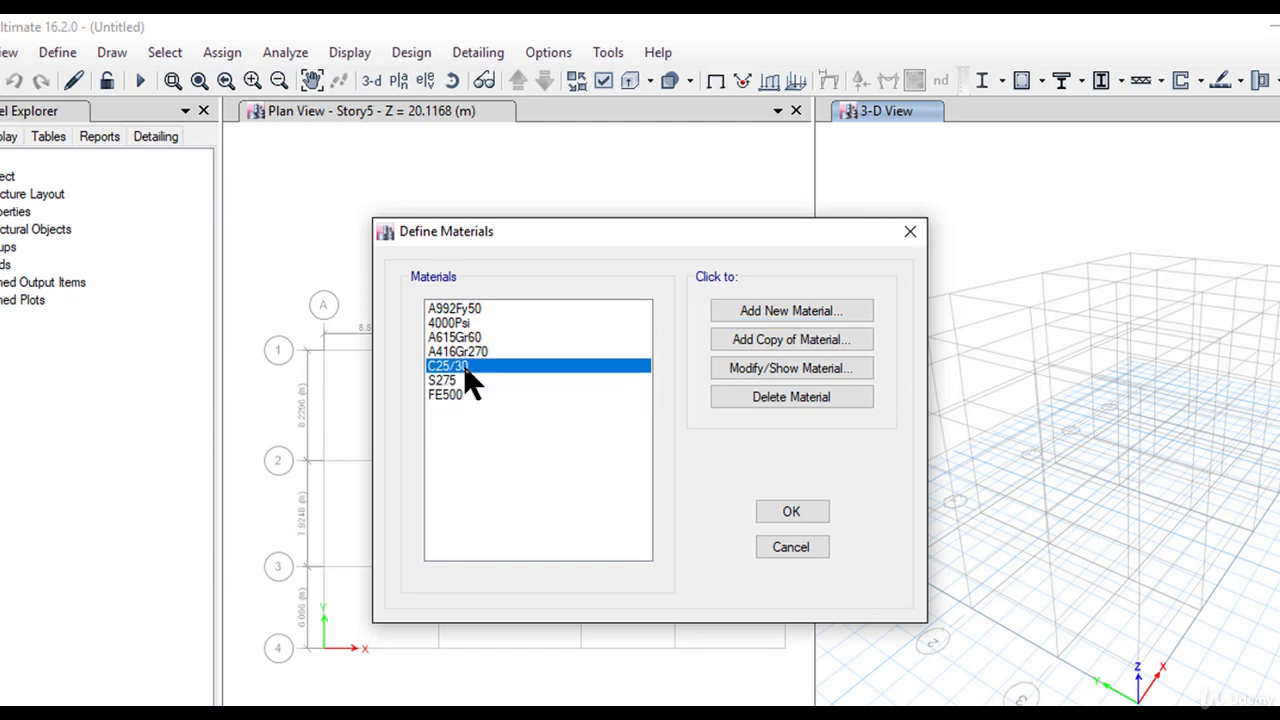
click(454, 381)
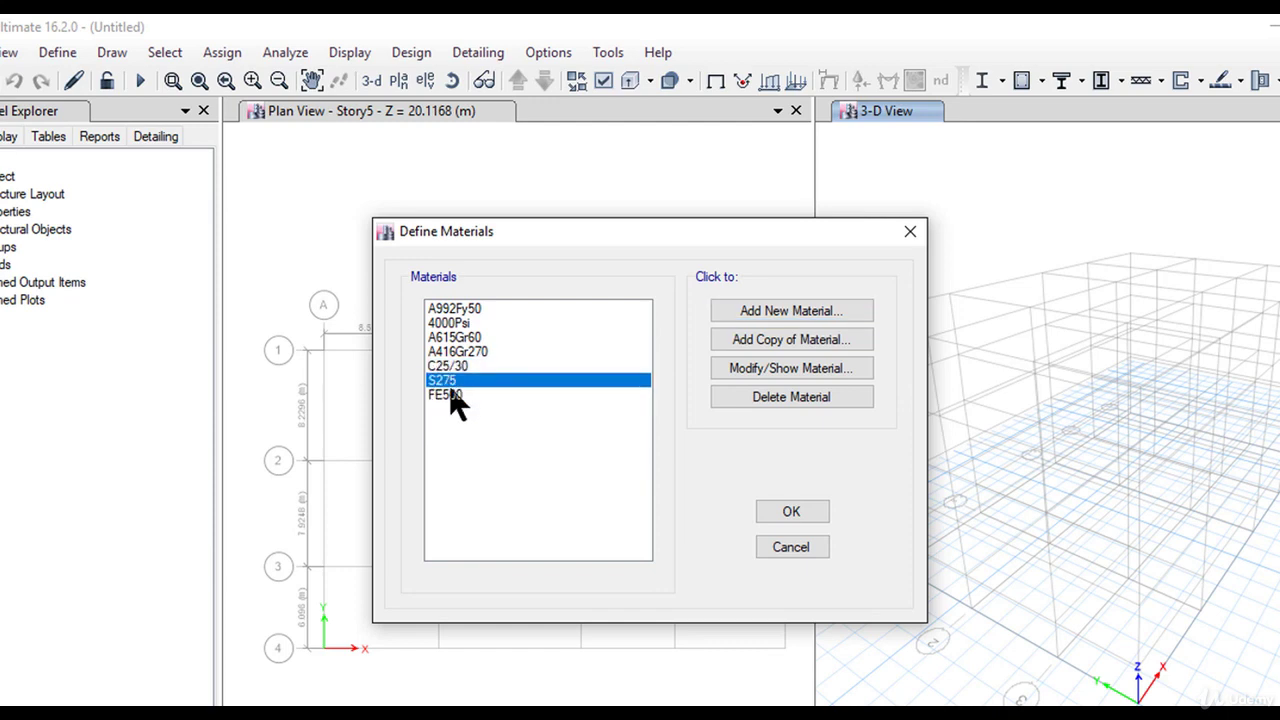
click(455, 396)
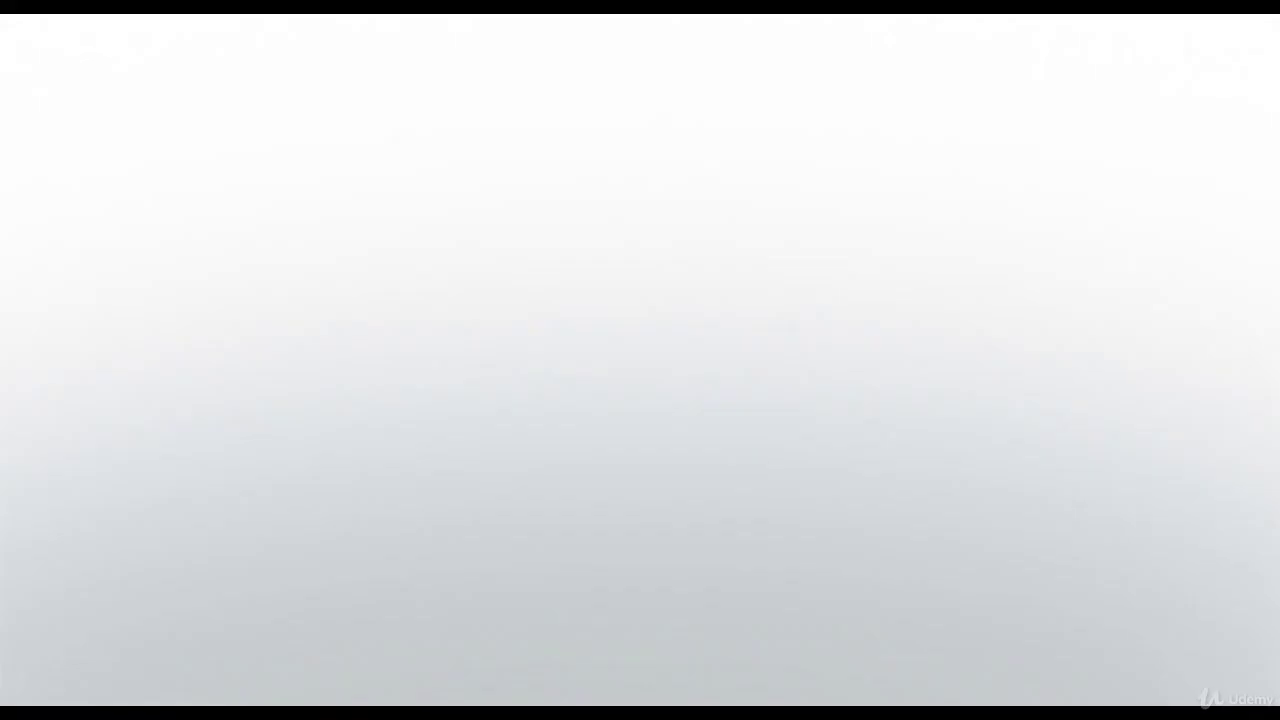